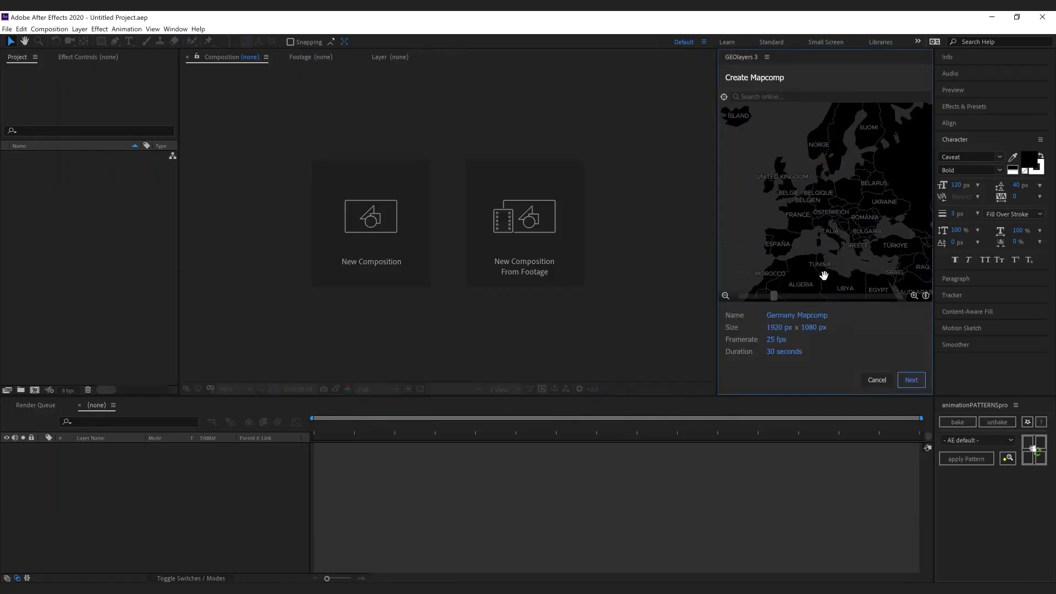
Name the new mapcomp Stripes and pick a light blue-and-cream map style
{"action": "left_click", "coordinate": [798, 316]}
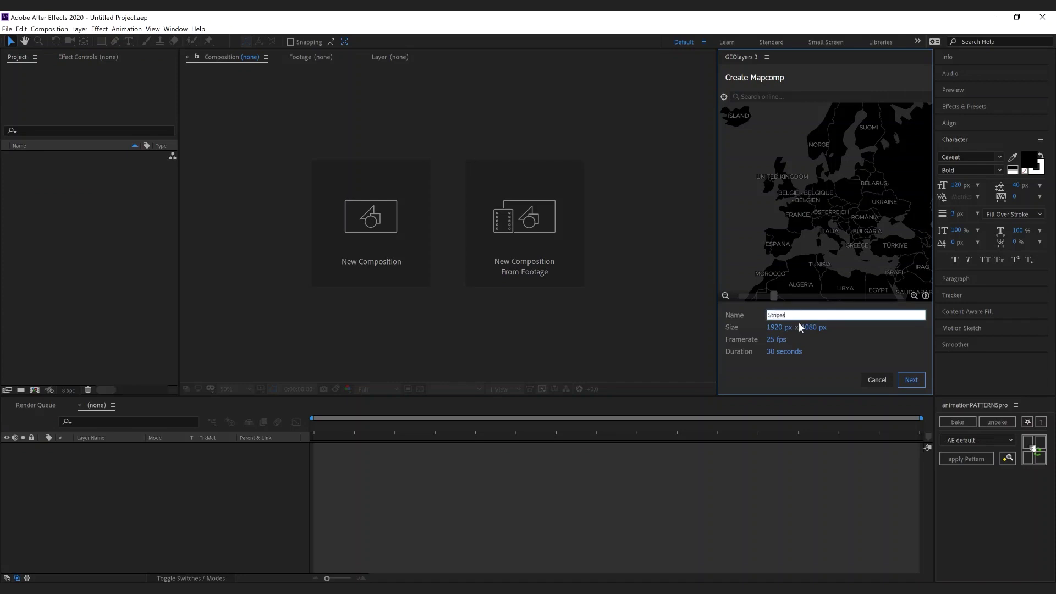
{"action": "left_click", "coordinate": [910, 384]}
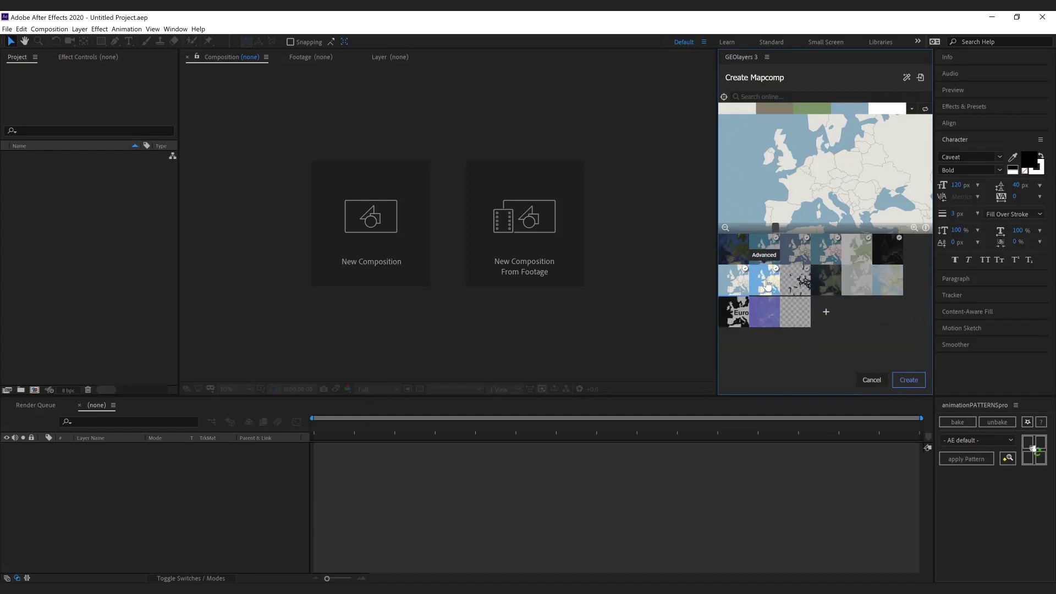
{"action": "left_click", "coordinate": [768, 290]}
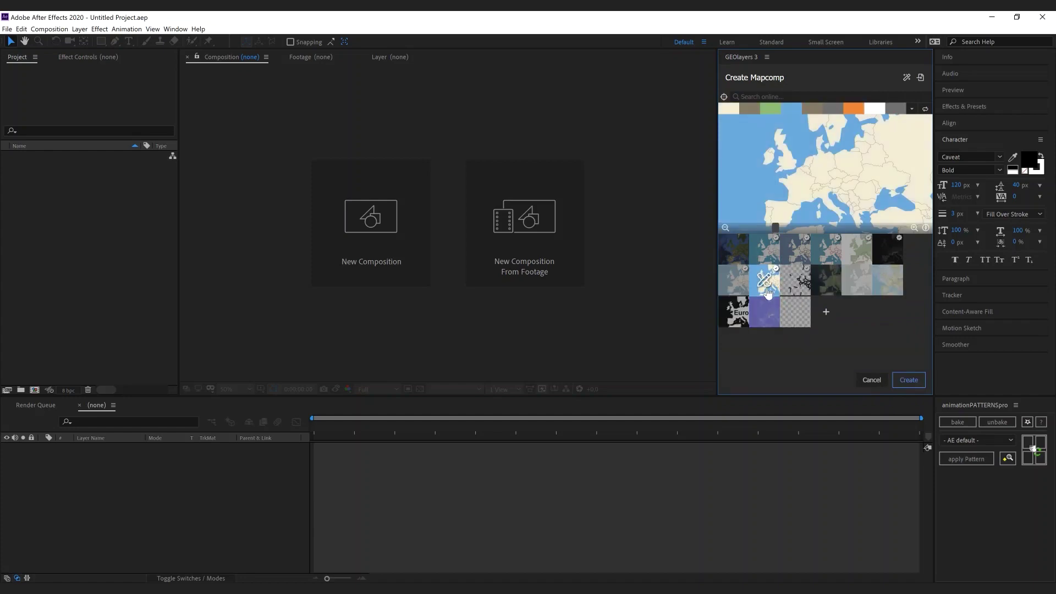
Randomize the map colour scheme until a teal-and-white combination appears
{"action": "left_click", "coordinate": [926, 110]}
{"action": "left_click", "coordinate": [926, 110]}
{"action": "left_click", "coordinate": [926, 110]}
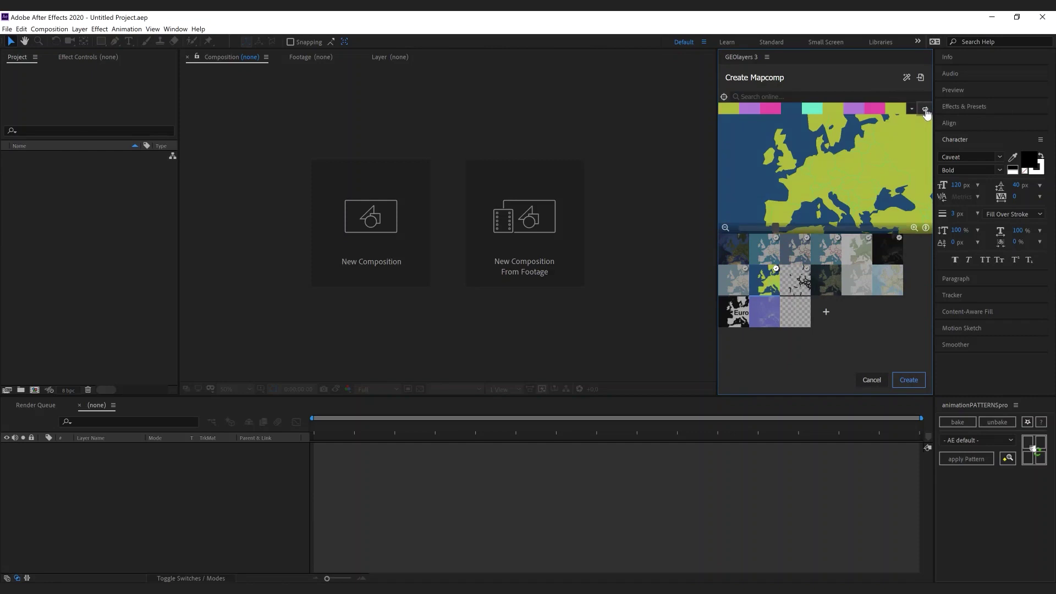
{"action": "left_click", "coordinate": [926, 110]}
{"action": "left_click", "coordinate": [925, 110]}
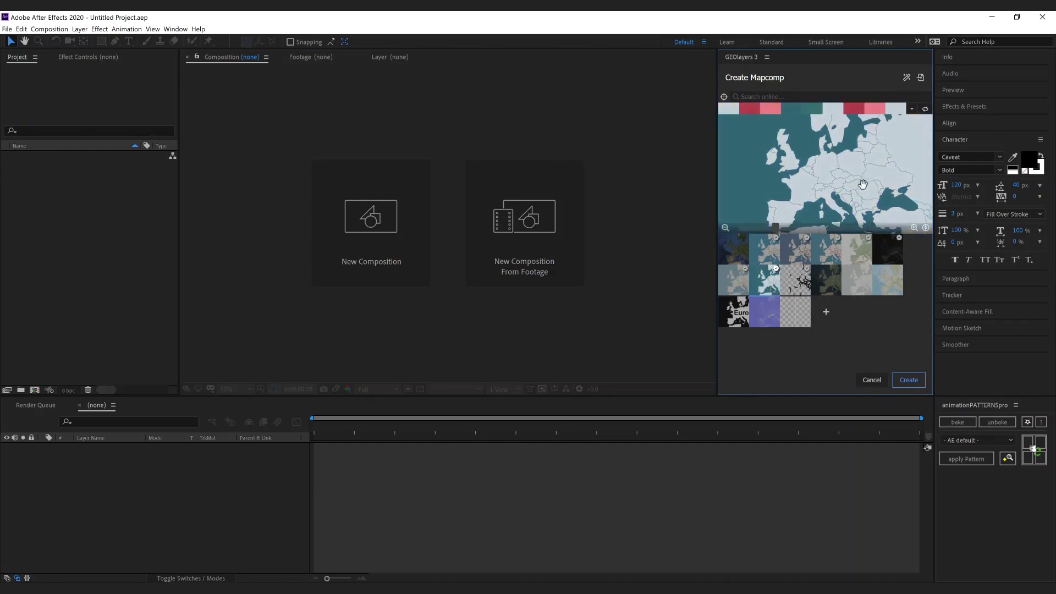
Create the Stripes mapcomp, zoom the map in on central Europe, and finalize it
{"action": "left_click", "coordinate": [909, 380]}
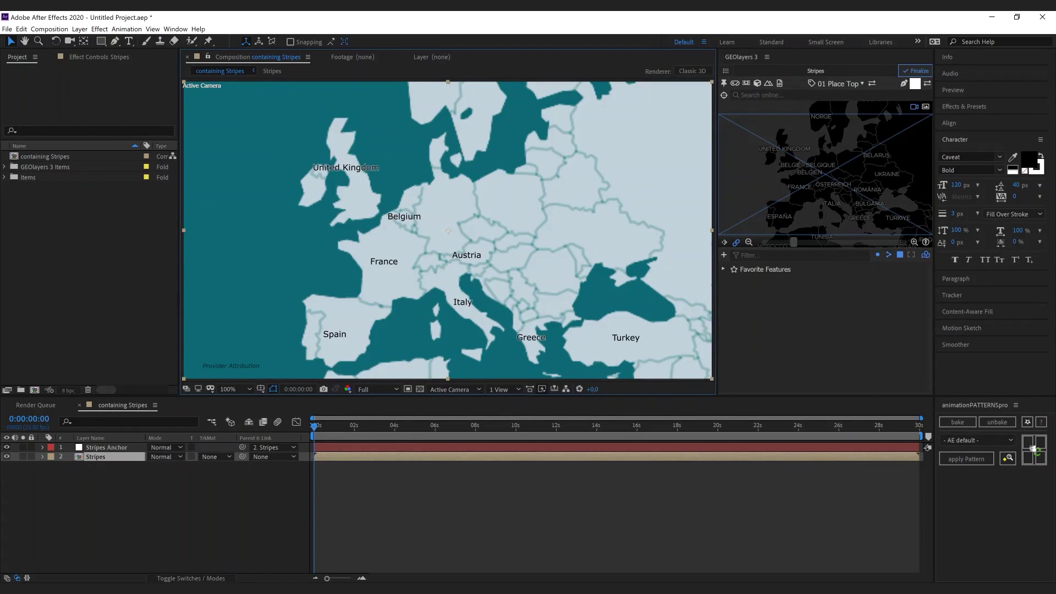
{"action": "left_click_drag", "start_coordinate": [799, 243], "coordinate": [820, 243]}
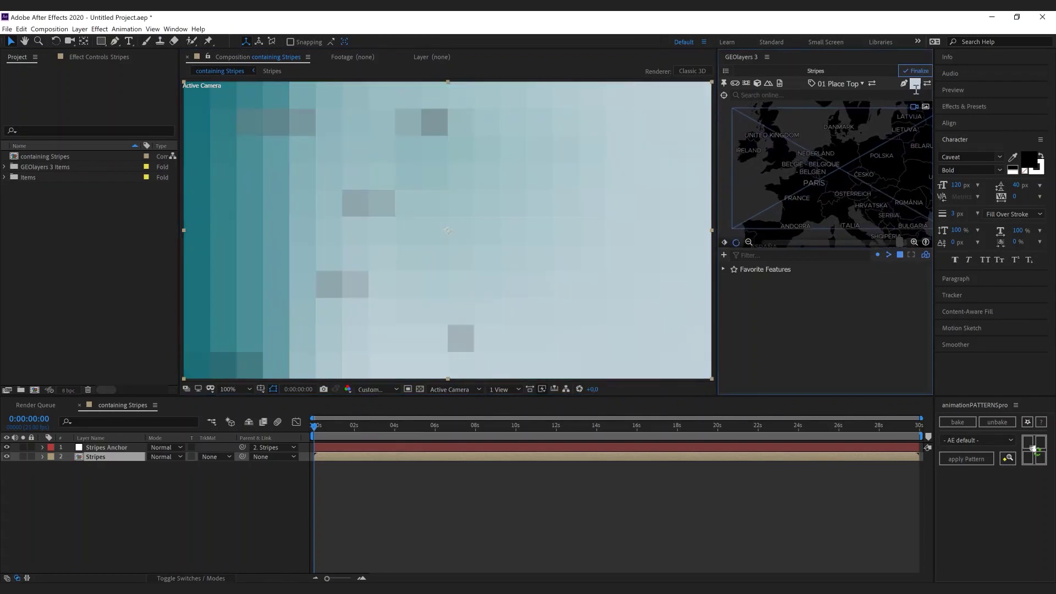
{"action": "left_click", "coordinate": [917, 71]}
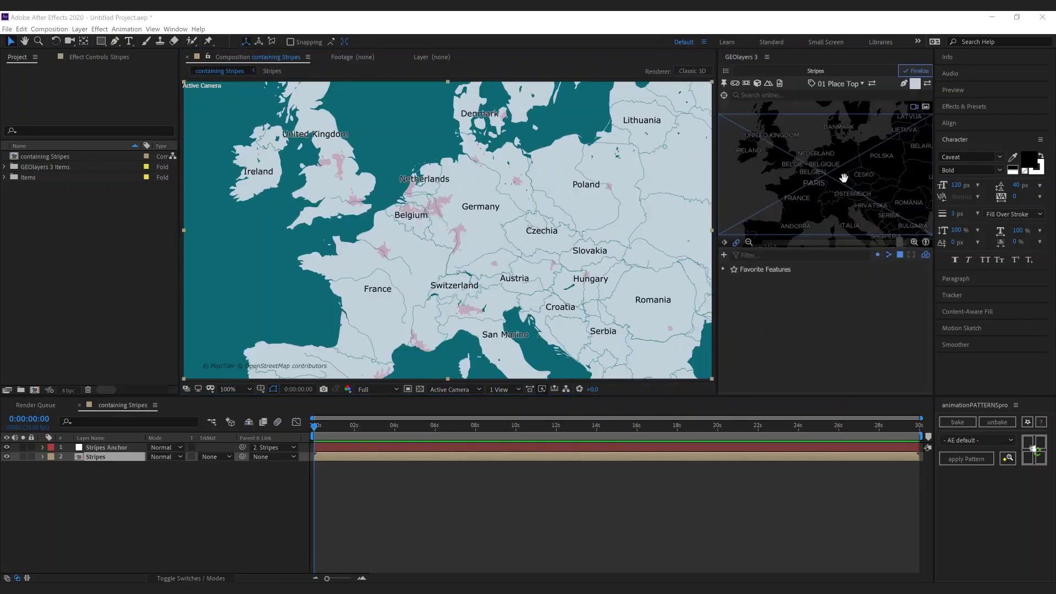
Look up Germany, France and Switzerland on the map and add each to the feature browser
{"action": "left_click", "coordinate": [841, 157]}
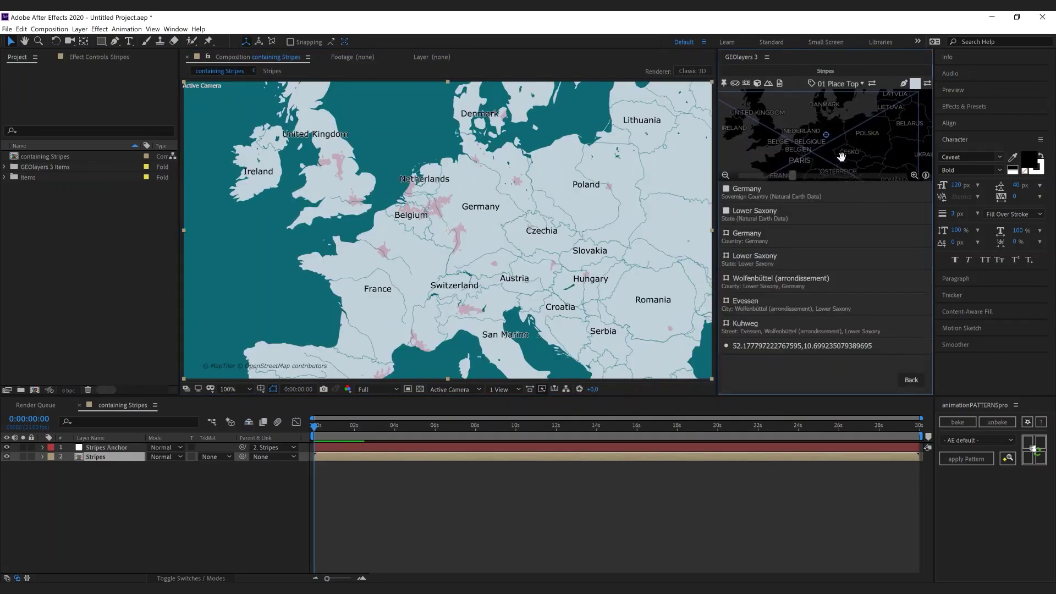
{"action": "mouse_move", "coordinate": [814, 198]}
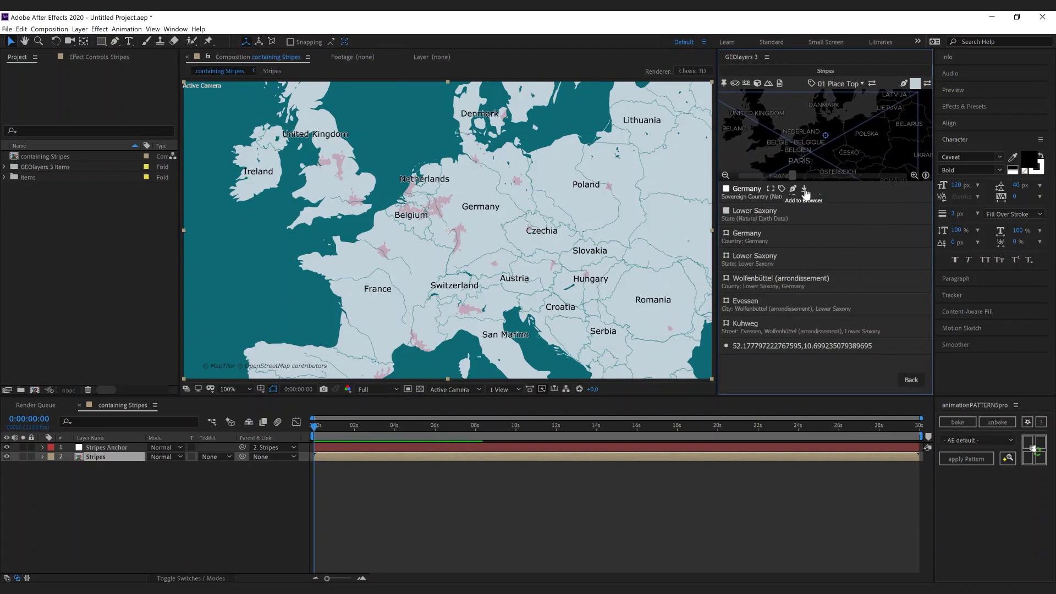
{"action": "left_click", "coordinate": [806, 193]}
{"action": "left_click", "coordinate": [807, 208]}
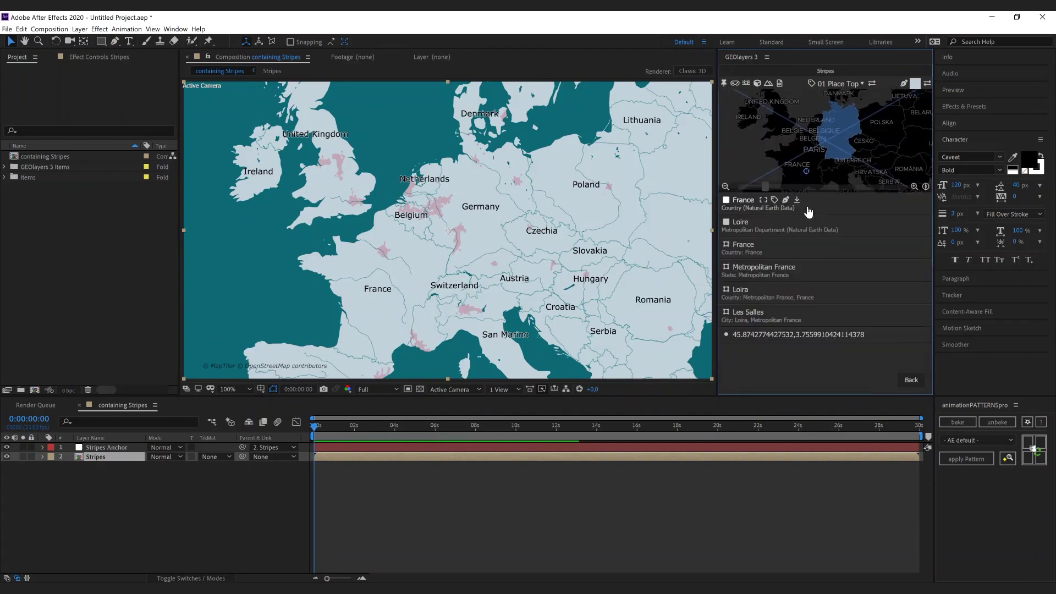
{"action": "left_click", "coordinate": [775, 246]}
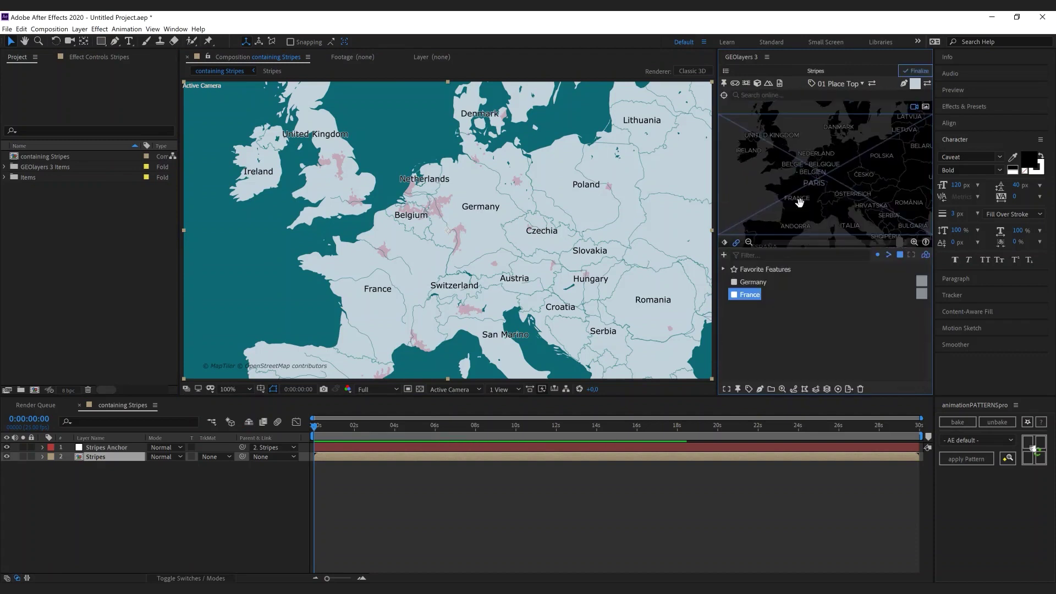
{"action": "left_click", "coordinate": [828, 201]}
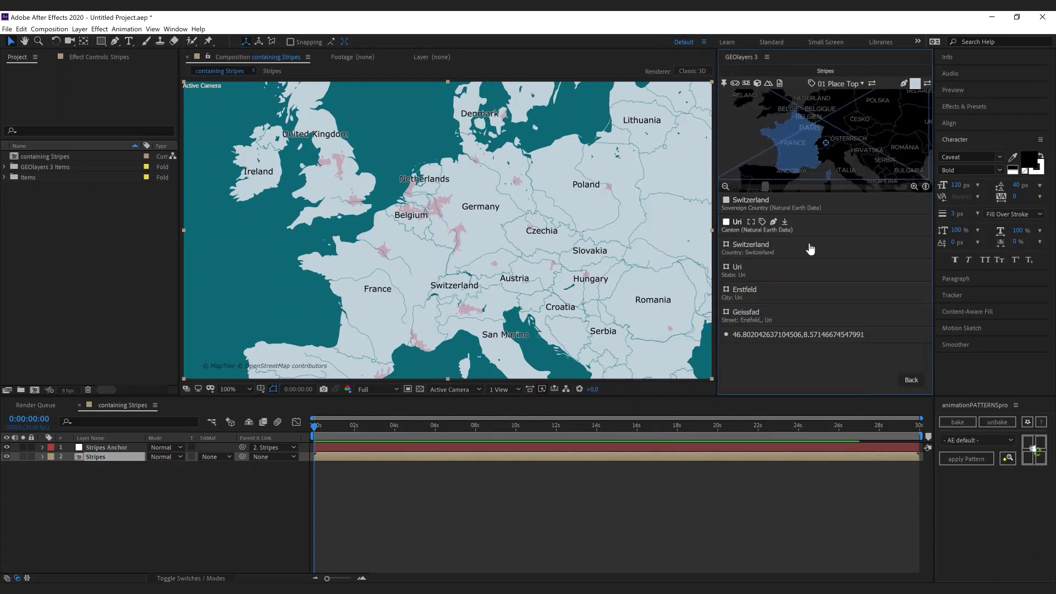
{"action": "left_click", "coordinate": [813, 203]}
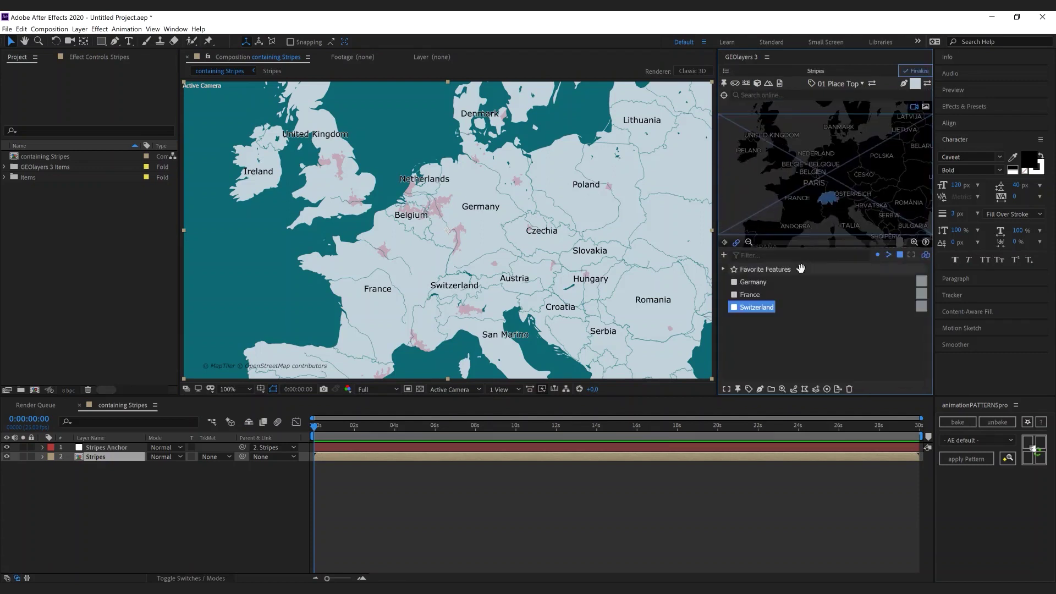
With Germany selected, create the controller mapcomp Controller 1 in the Stripes comp
{"action": "left_click", "coordinate": [781, 282]}
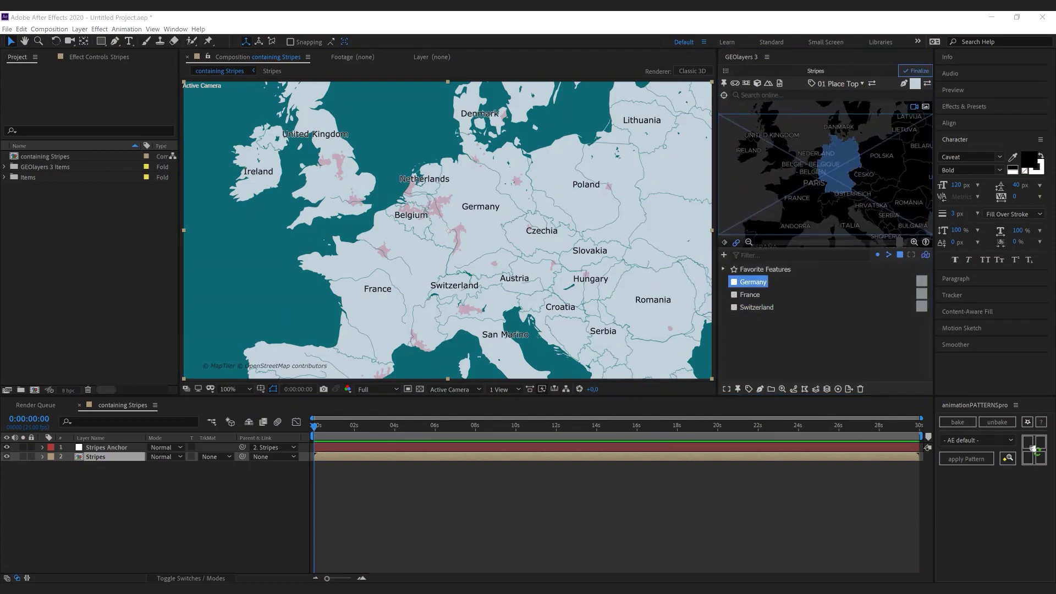
{"action": "left_click", "coordinate": [735, 85]}
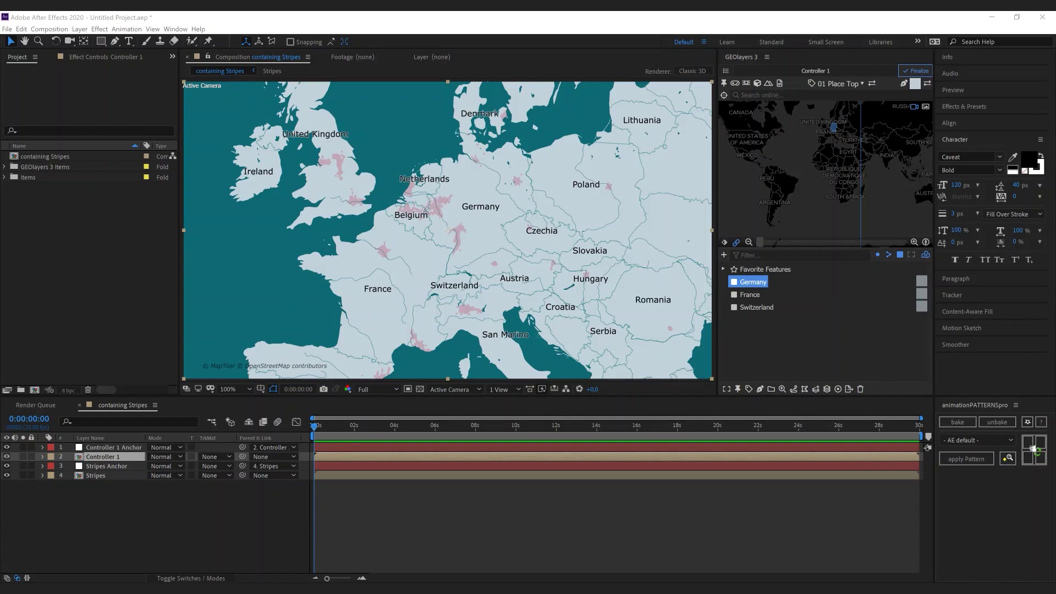
Rename Controller 1 to Pattern and link its view to the Stripes map
{"action": "left_click", "coordinate": [726, 70]}
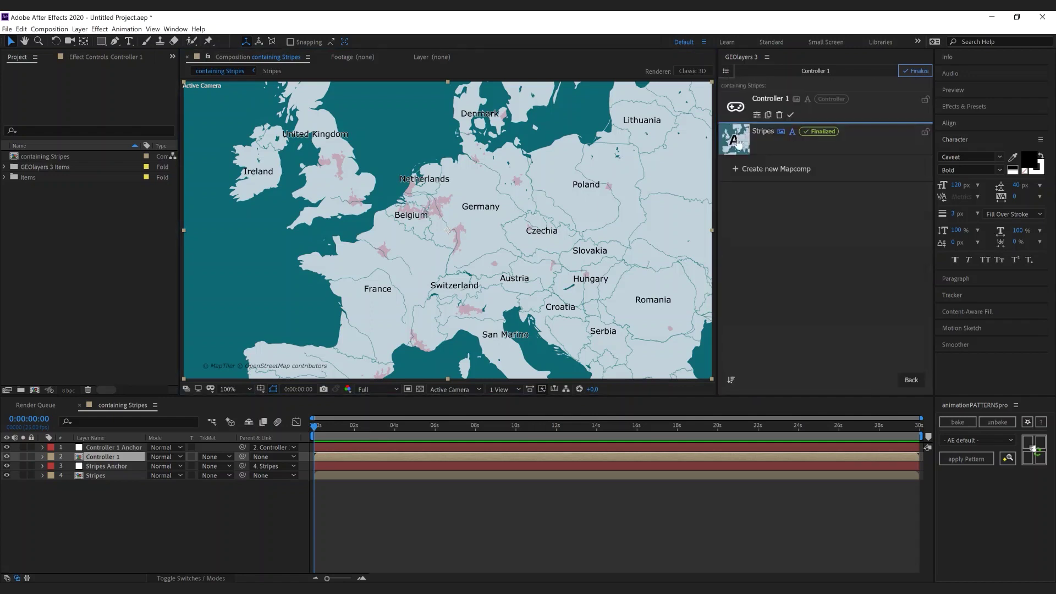
{"action": "left_click", "coordinate": [757, 119]}
{"action": "left_click", "coordinate": [798, 107]}
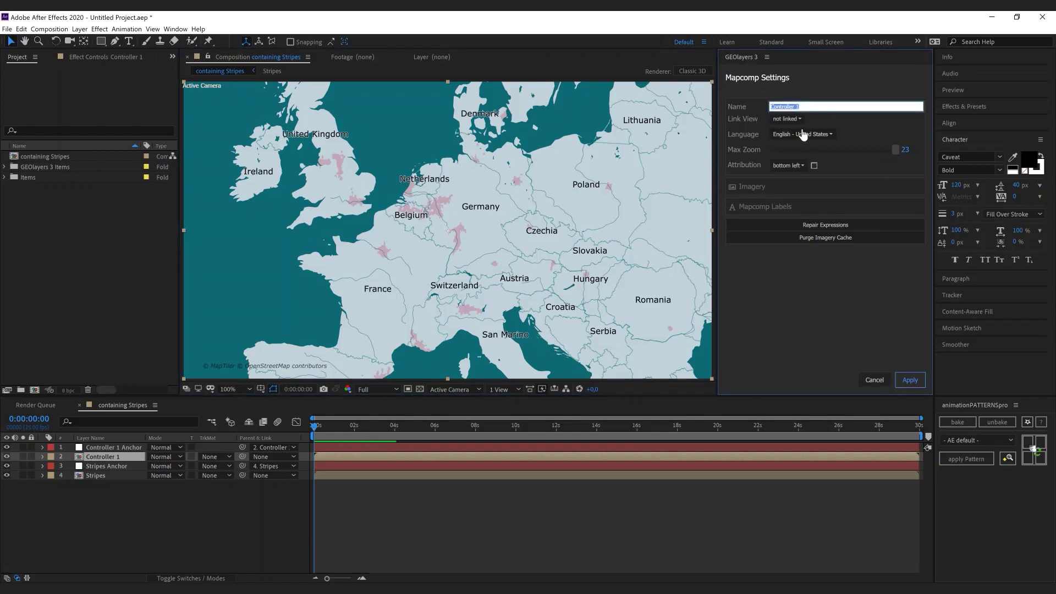
{"action": "type", "text": "Pattern"}
{"action": "left_click", "coordinate": [798, 119]}
{"action": "left_click", "coordinate": [790, 157]}
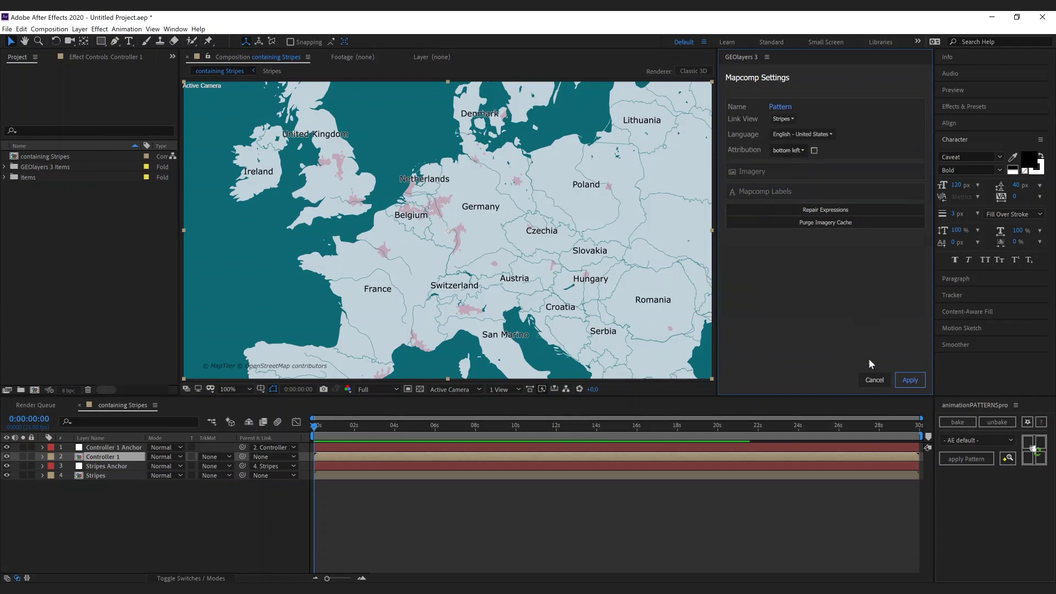
{"action": "left_click", "coordinate": [910, 381]}
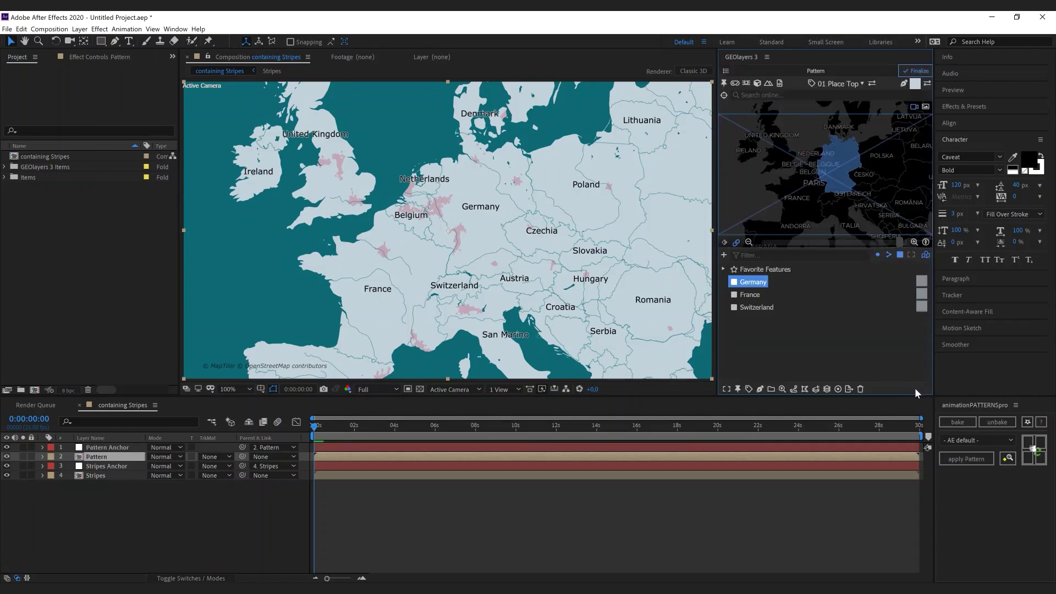
Draw Germany as a red shape layer and switch on its Inside Mapcomp option
{"action": "left_click", "coordinate": [915, 83]}
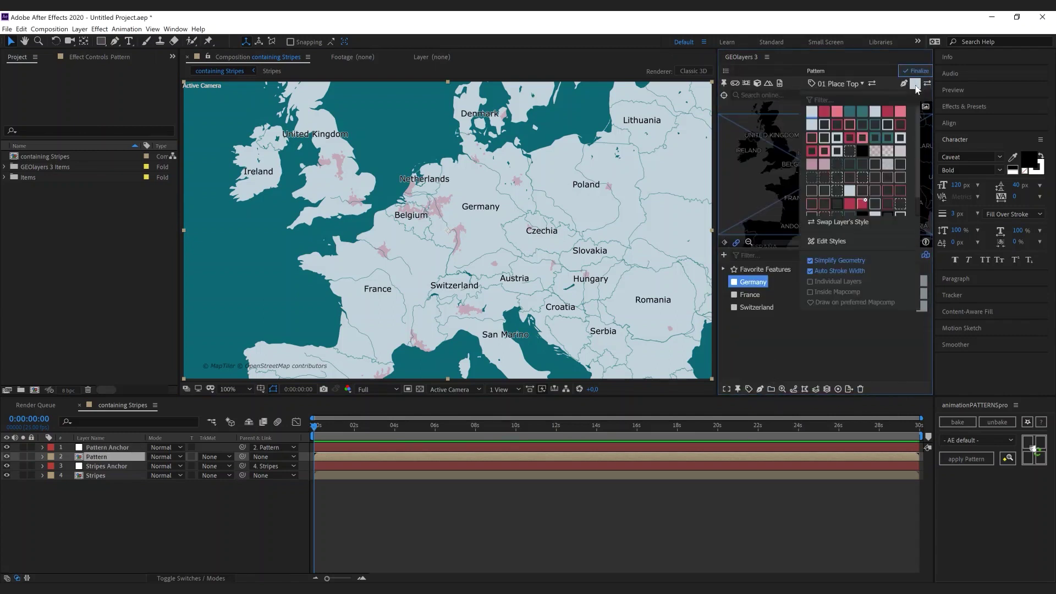
{"action": "left_click", "coordinate": [823, 113]}
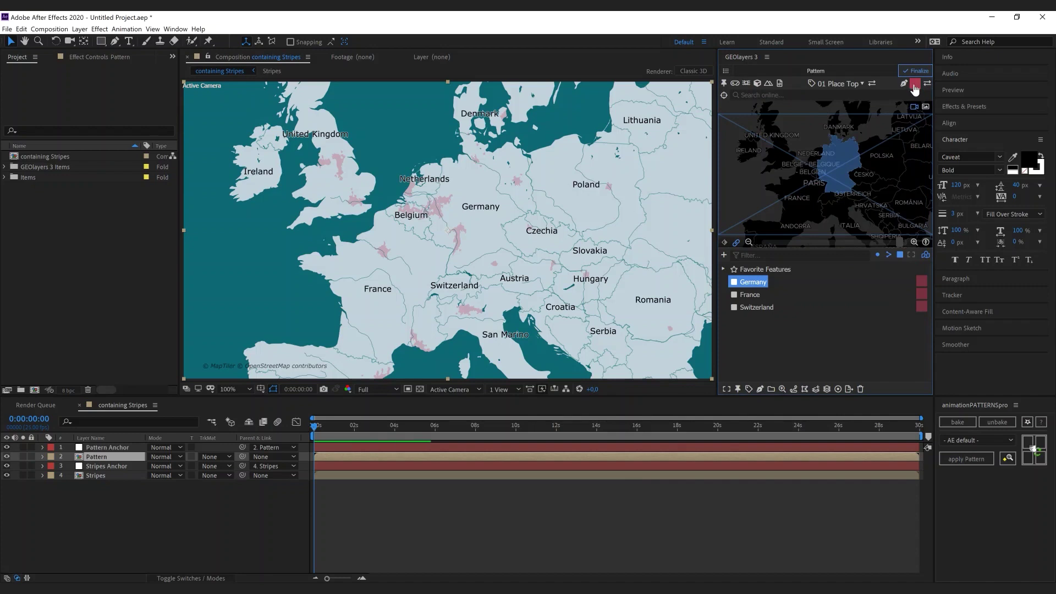
{"action": "left_click", "coordinate": [760, 389]}
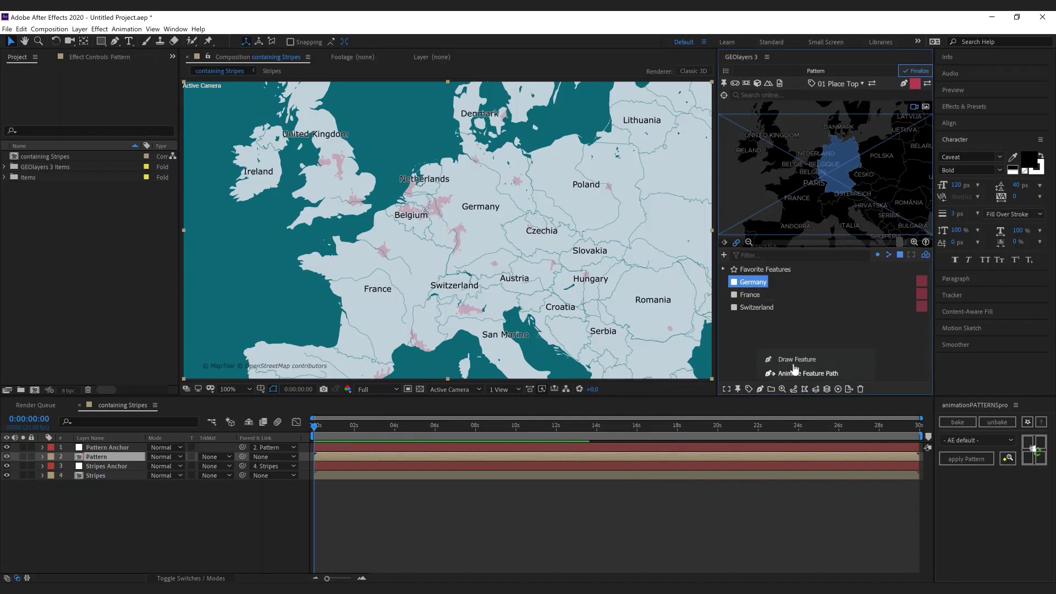
{"action": "left_click", "coordinate": [796, 372]}
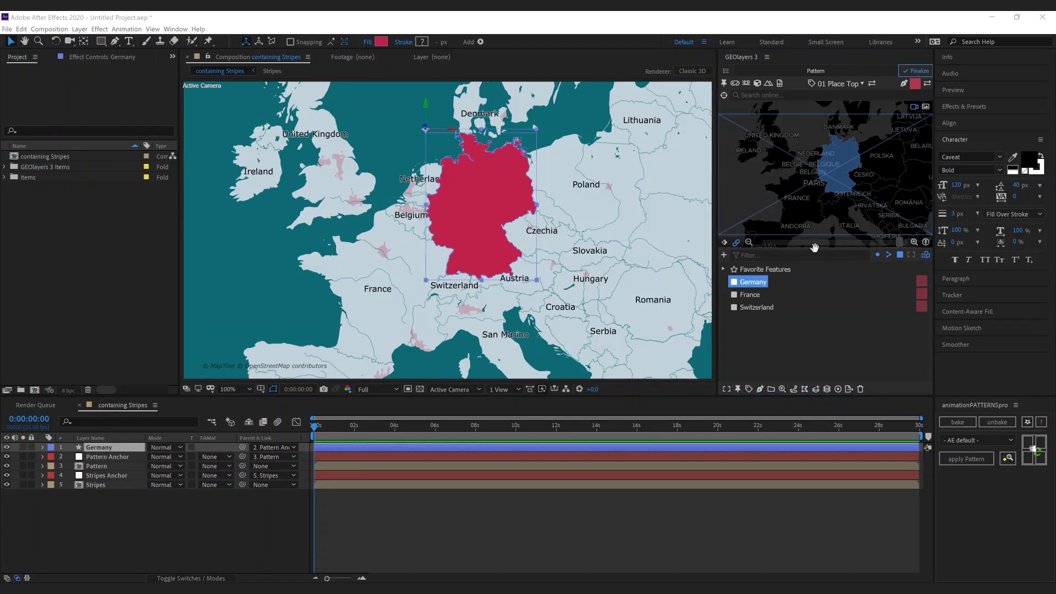
{"action": "left_click", "coordinate": [914, 84]}
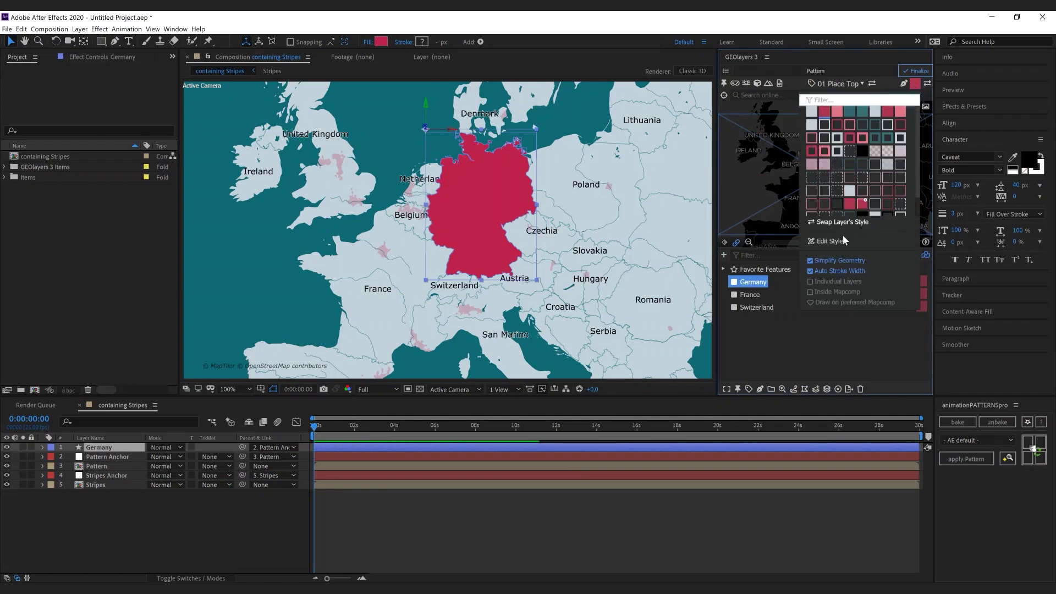
{"action": "left_click", "coordinate": [828, 296]}
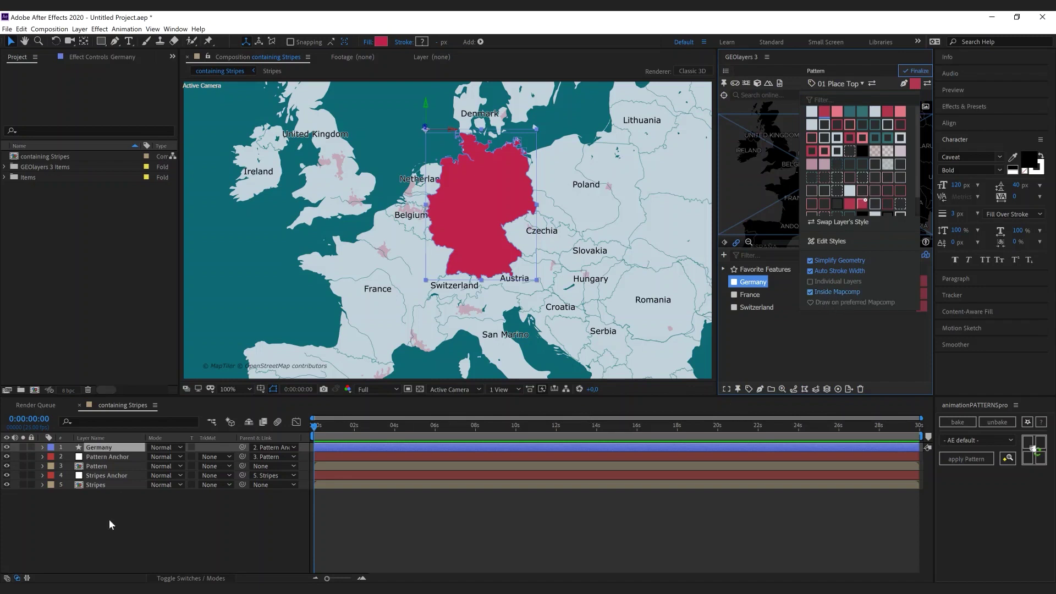
Delete the old Germany layer, redraw Germany inside the Pattern mapcomp, and open that precomp
{"action": "left_click", "coordinate": [104, 447]}
{"action": "key", "text": "Delete"}
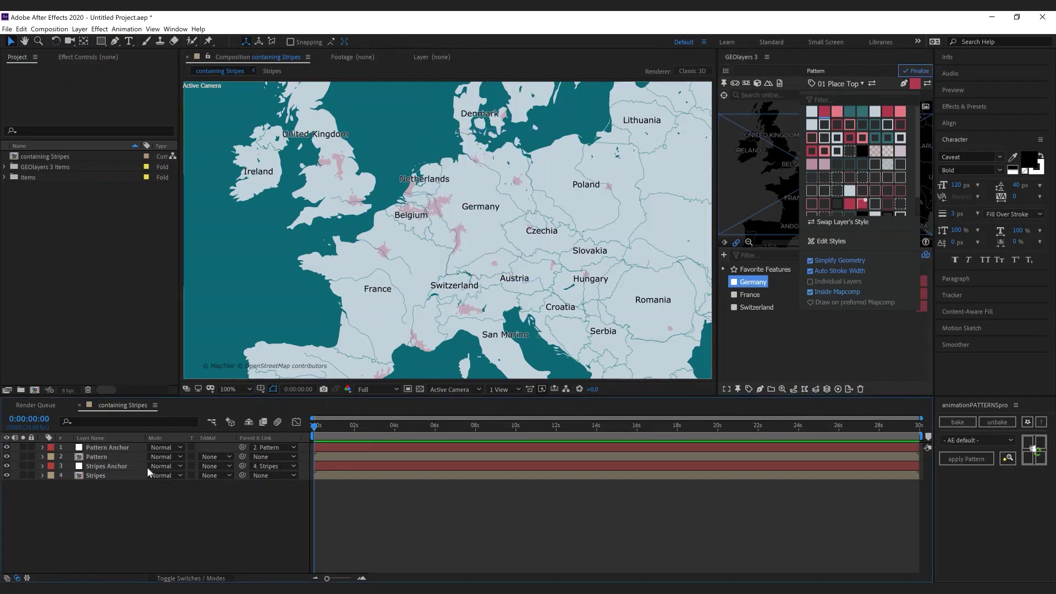
{"action": "left_click", "coordinate": [760, 389]}
{"action": "left_click", "coordinate": [796, 364]}
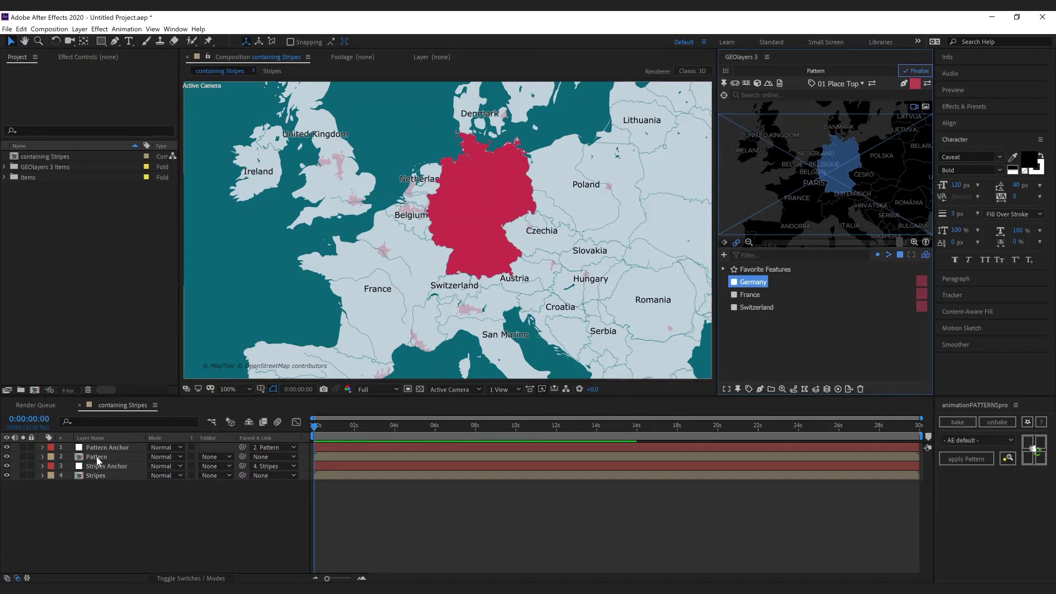
{"action": "double_click", "coordinate": [96, 457]}
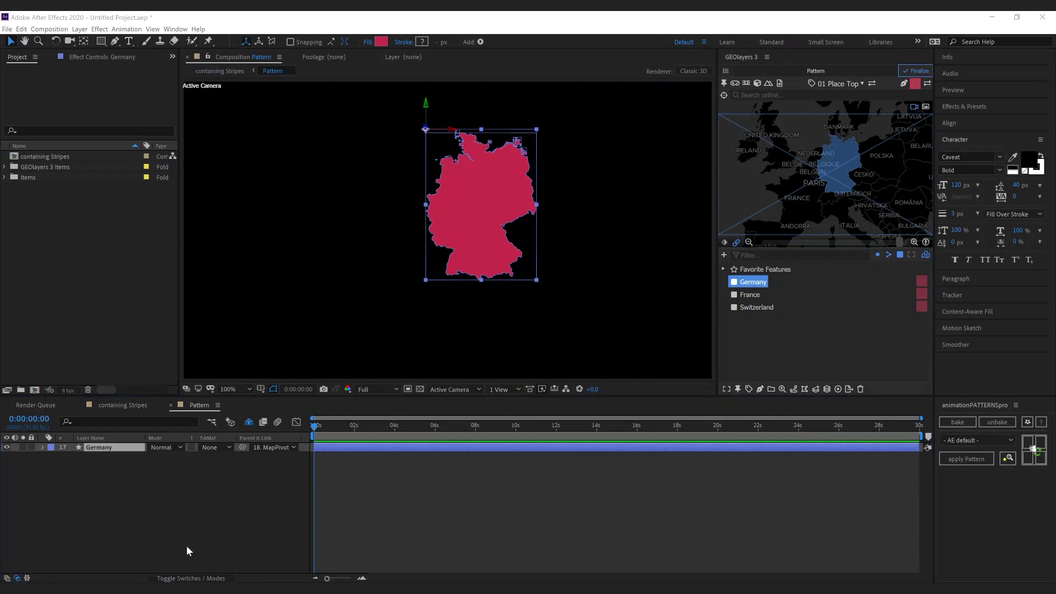
Add a new shape layer with a vertical pen line from the comp's top to bottom edge
{"action": "right_click", "coordinate": [70, 491]}
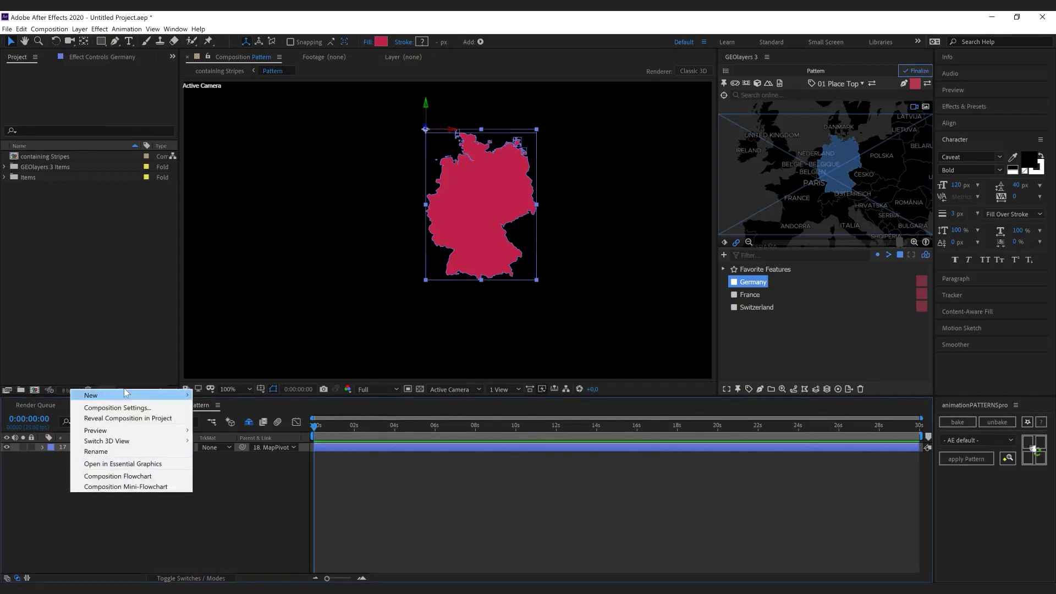
{"action": "mouse_move", "coordinate": [160, 394]}
{"action": "left_click", "coordinate": [240, 460]}
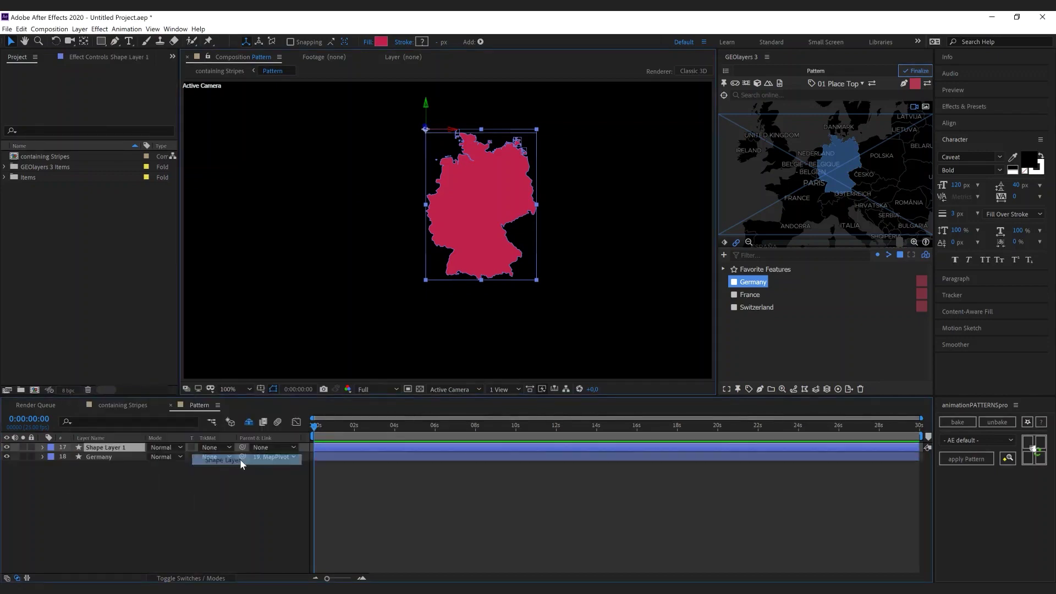
{"action": "left_click", "coordinate": [100, 42]}
{"action": "left_click", "coordinate": [116, 42]}
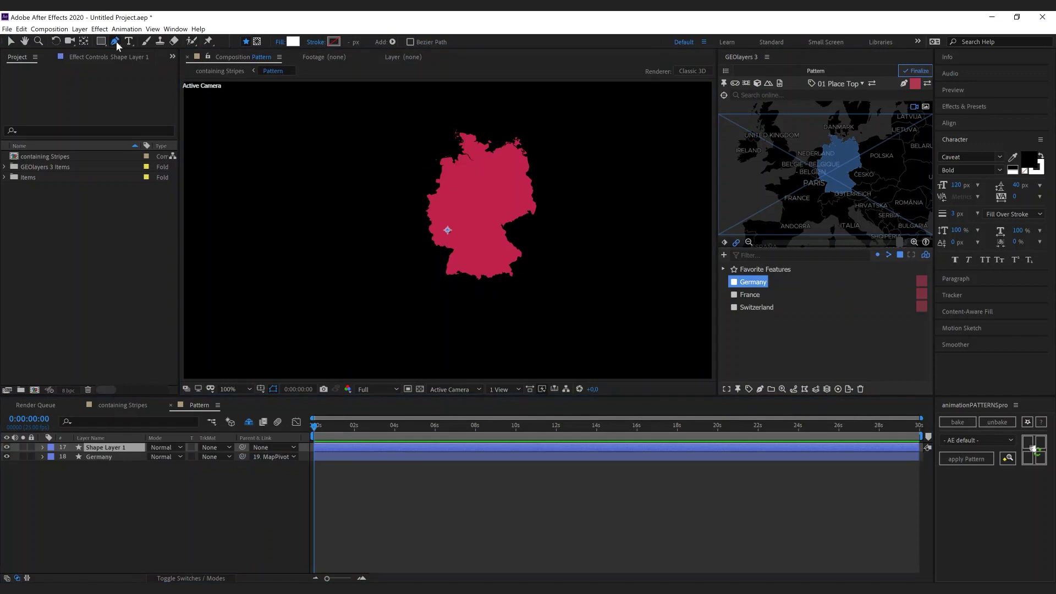
{"action": "left_click", "coordinate": [449, 80]}
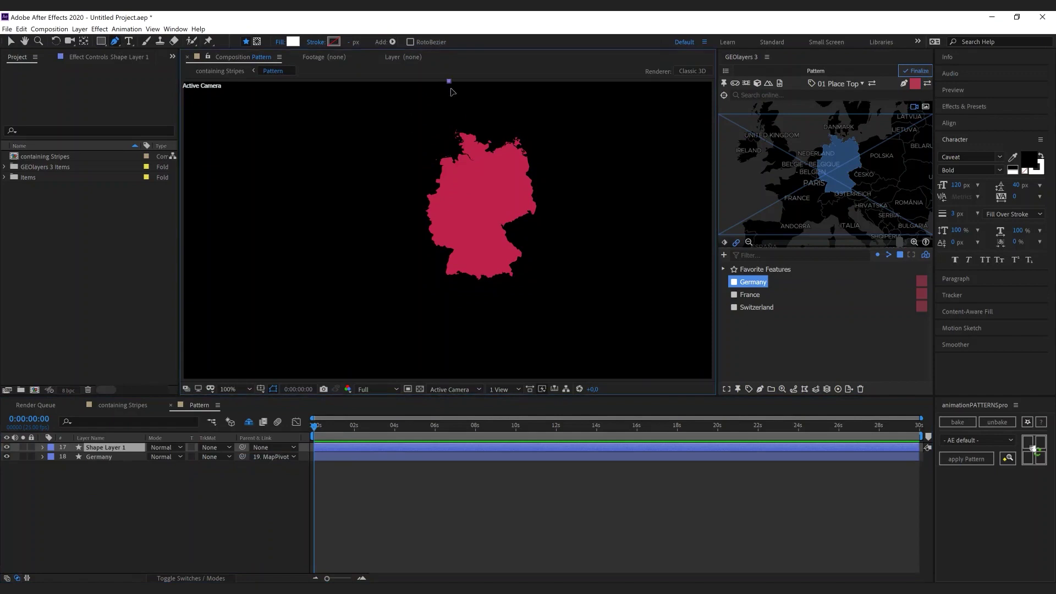
{"action": "left_click", "coordinate": [434, 381], "text": "shift"}
Give the line a solid 3 px stroke and expand Shape 1's path, stroke and fill
{"action": "left_click", "coordinate": [317, 42]}
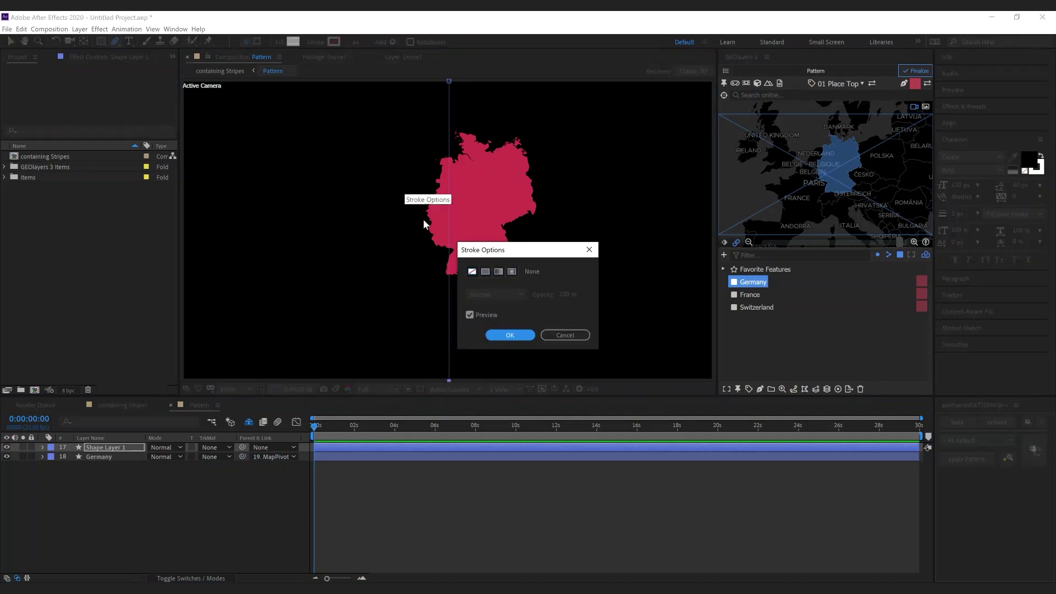
{"action": "left_click", "coordinate": [485, 272]}
{"action": "left_click", "coordinate": [507, 335]}
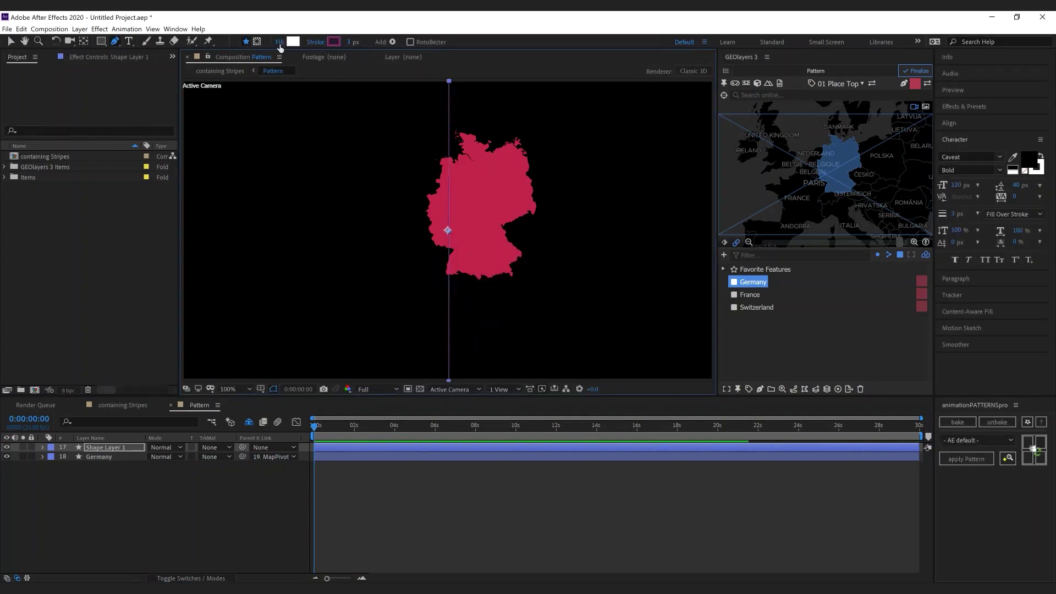
{"action": "left_click", "coordinate": [42, 448]}
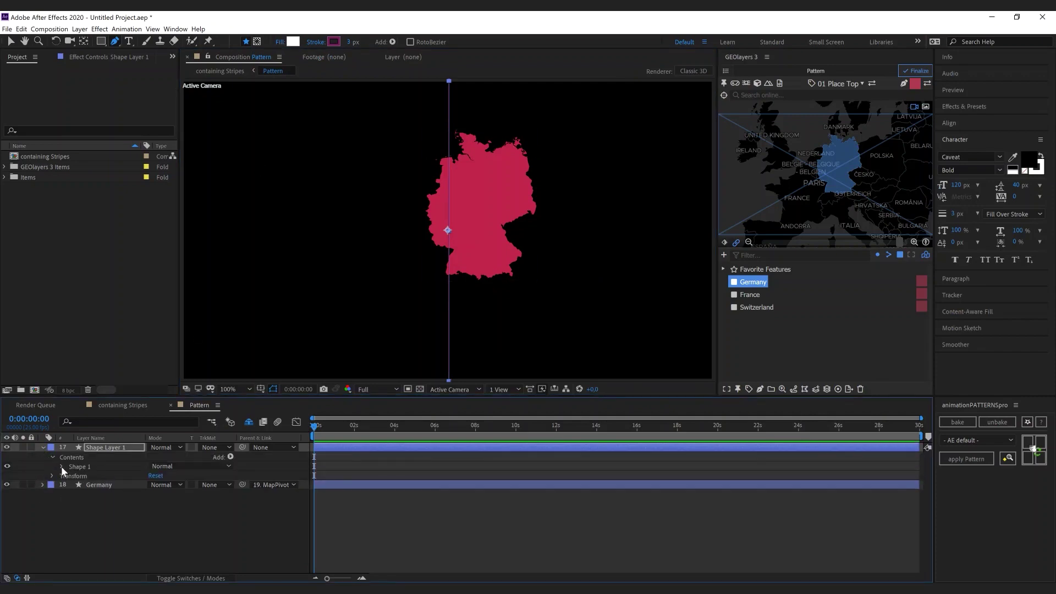
{"action": "left_click", "coordinate": [61, 466]}
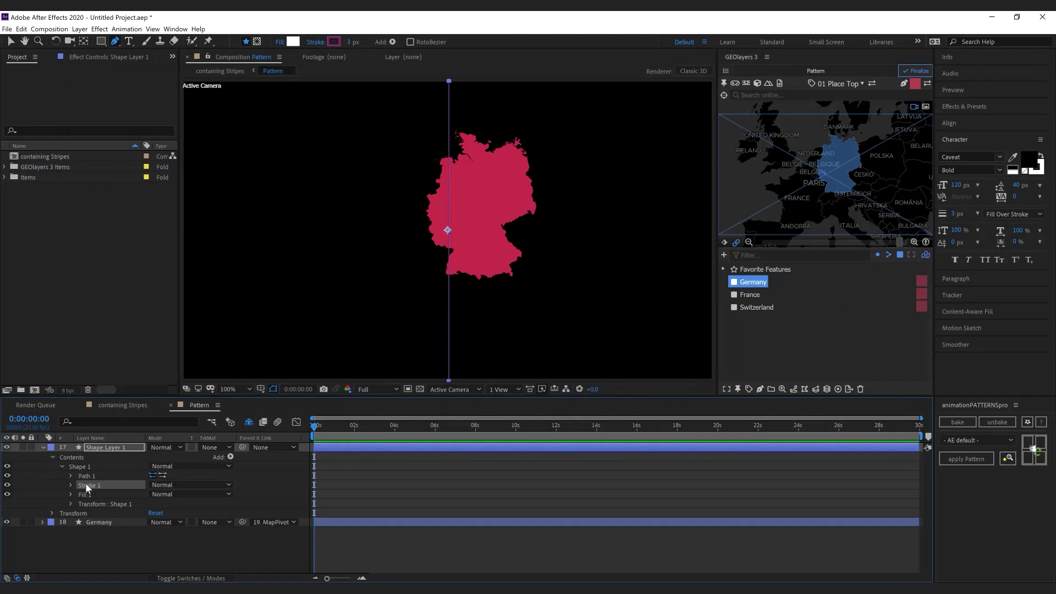
Skew the line's Shape 1 transform to 30 to make it diagonal
{"action": "left_click", "coordinate": [71, 504]}
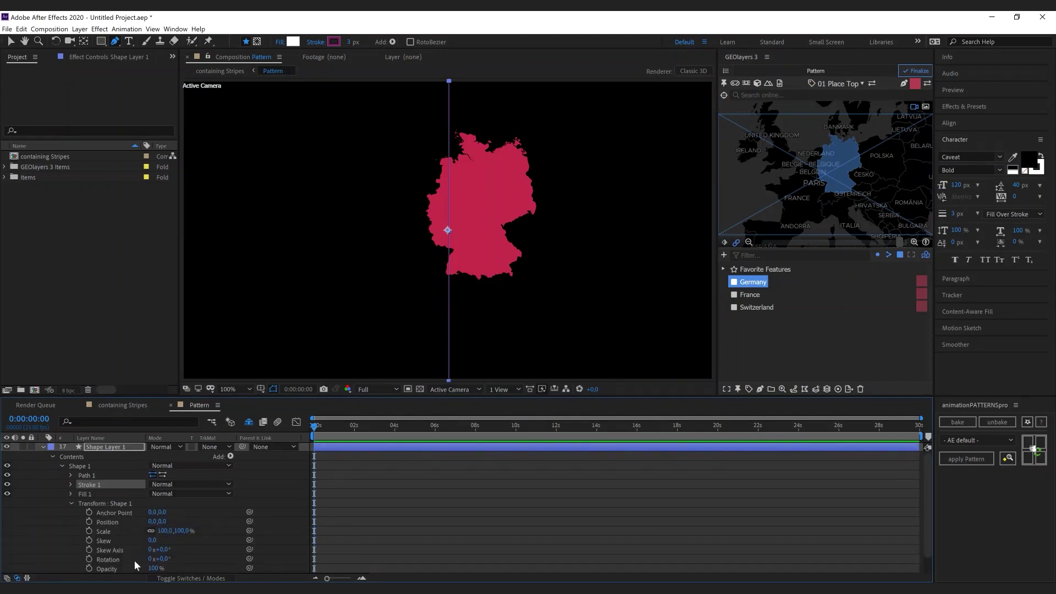
{"action": "left_click_drag", "start_coordinate": [152, 541], "coordinate": [164, 543]}
{"action": "left_click", "coordinate": [163, 541]}
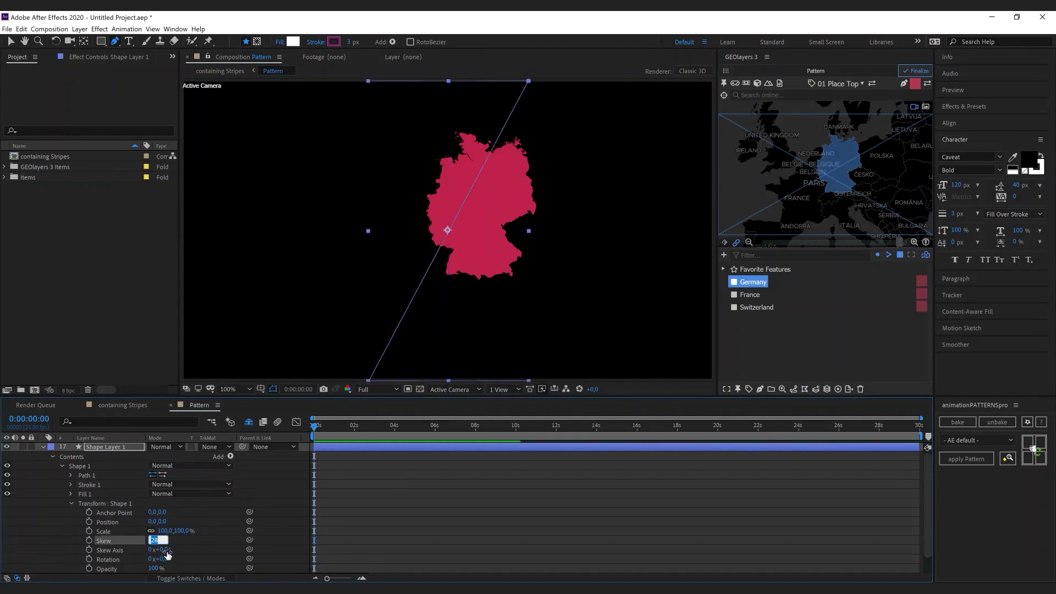
{"action": "type", "text": "30"}
{"action": "key", "text": "Return"}
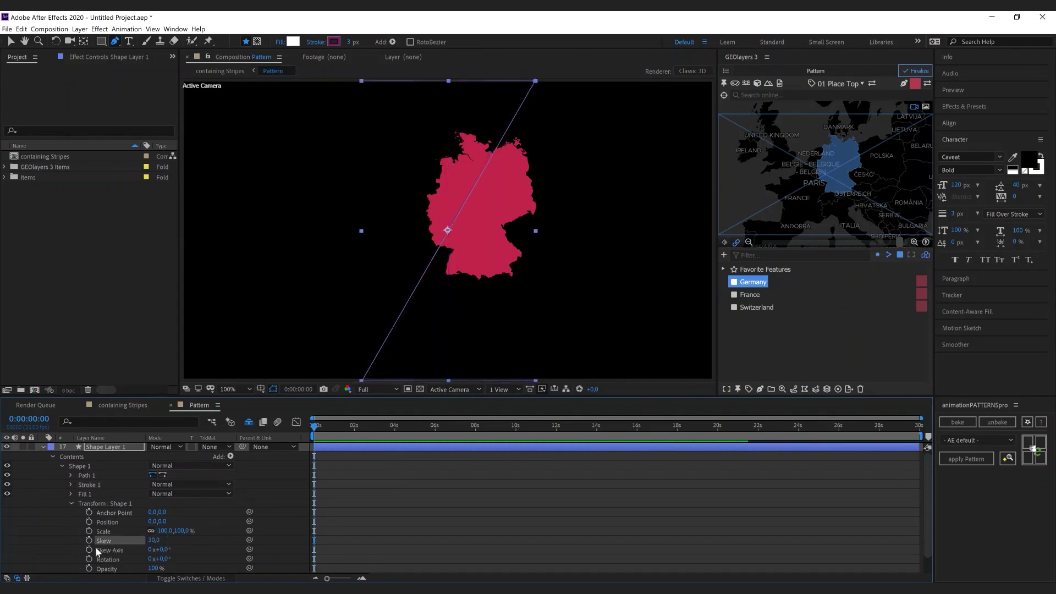
Add a Repeater to the line with a repeater Position X of 10
{"action": "left_click", "coordinate": [230, 457]}
{"action": "left_click", "coordinate": [144, 365]}
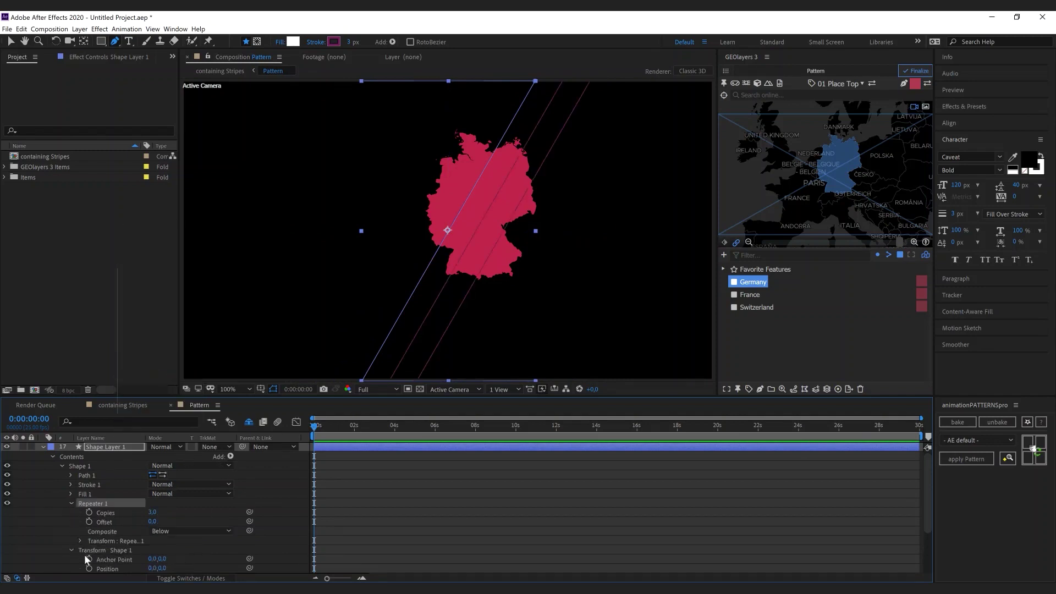
{"action": "left_click", "coordinate": [80, 541]}
{"action": "left_click", "coordinate": [154, 530]}
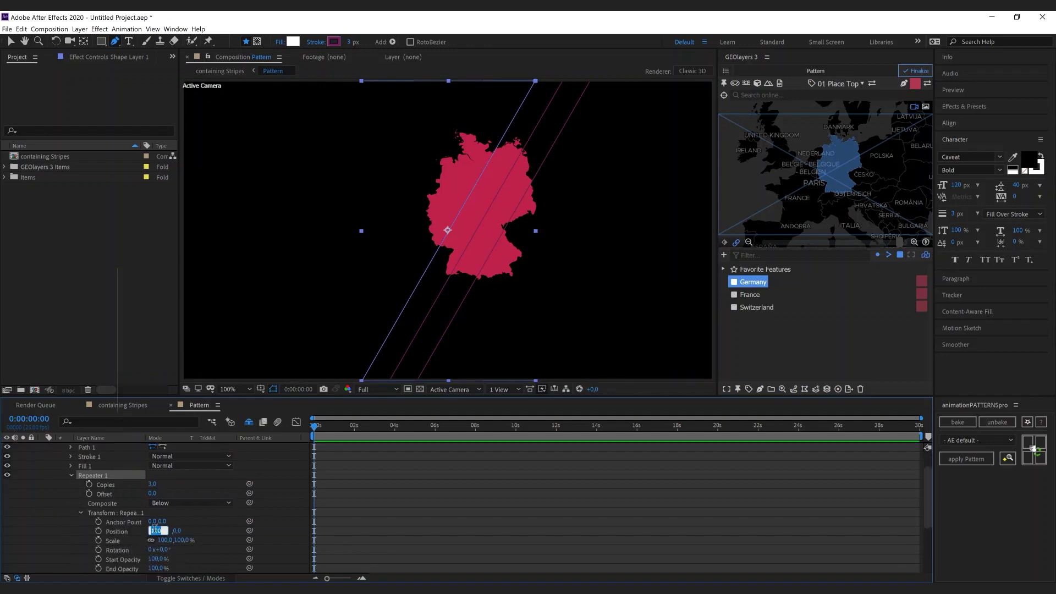
{"action": "type", "text": "10"}
{"action": "key", "text": "Return"}
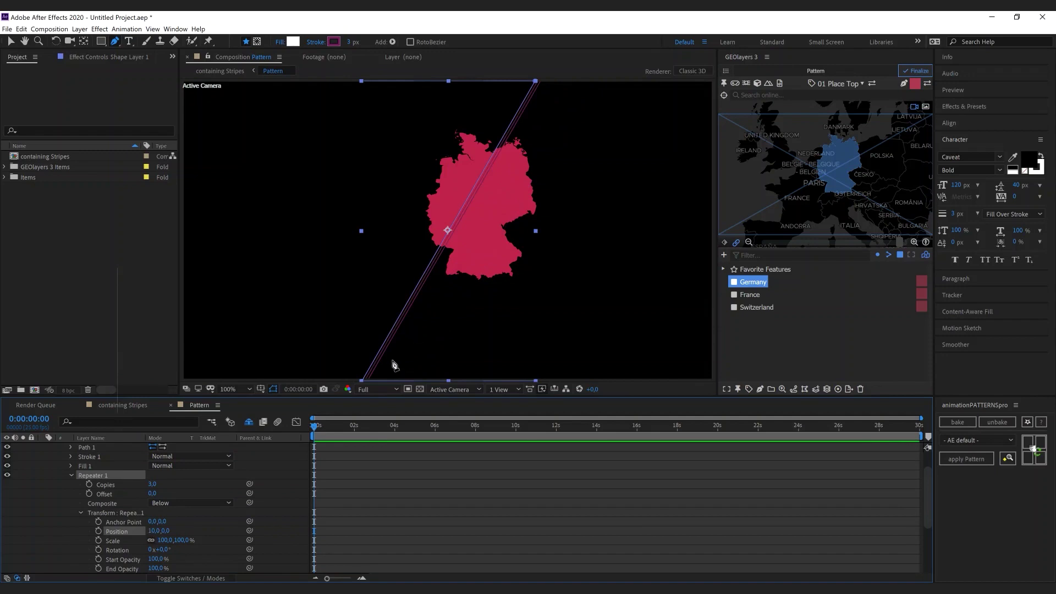
Set the repeater to 300 copies with offset -150 so the stripes fill the comp
{"action": "left_click_drag", "start_coordinate": [153, 484], "coordinate": [187, 507]}
{"action": "left_click", "coordinate": [156, 484]}
{"action": "type", "text": "300"}
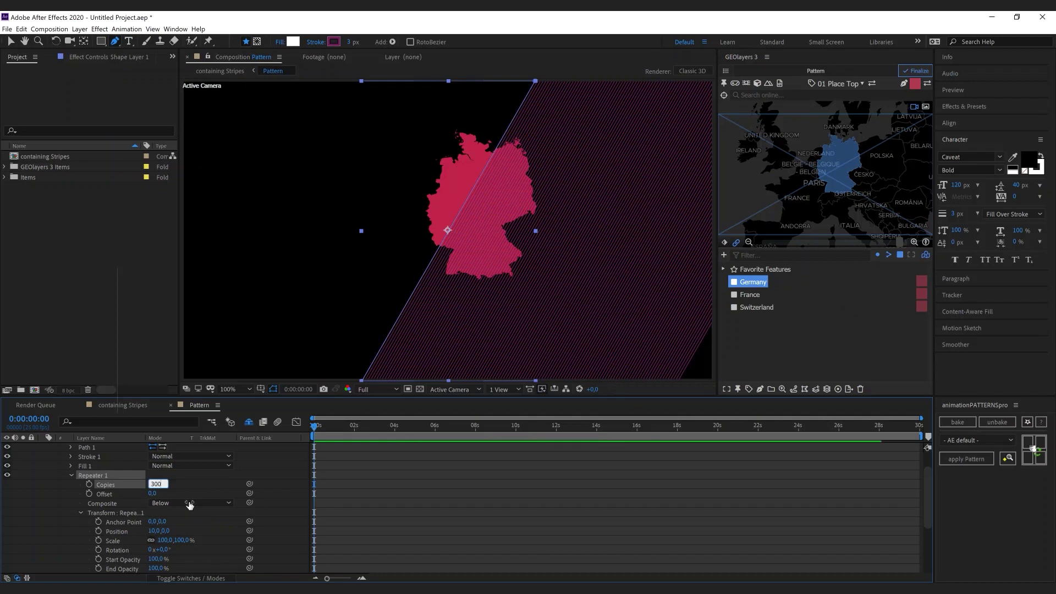
{"action": "key", "text": "Tab"}
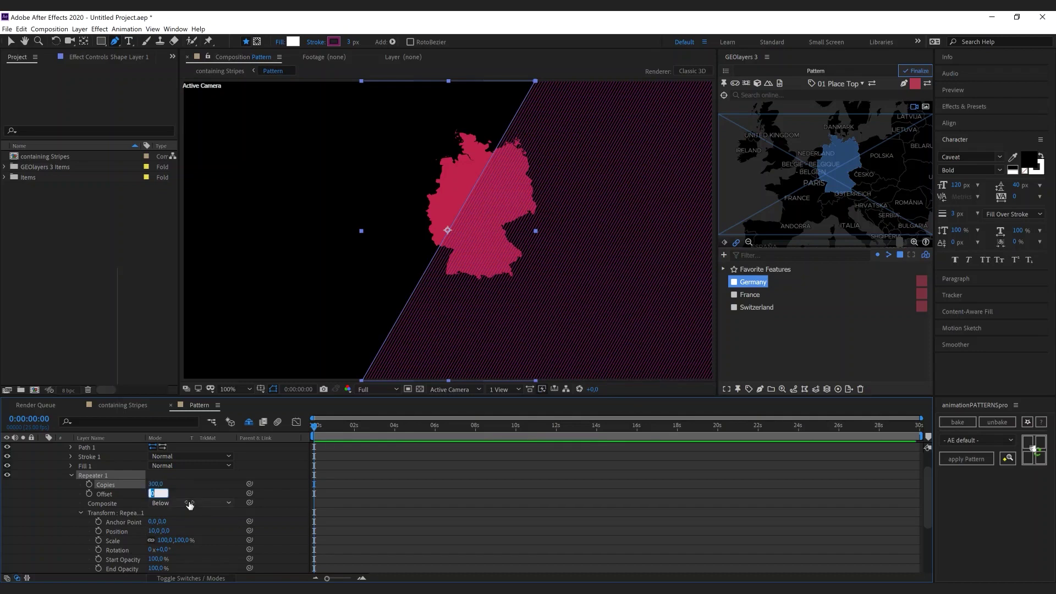
{"action": "type", "text": "-15"}
{"action": "key", "text": "Return"}
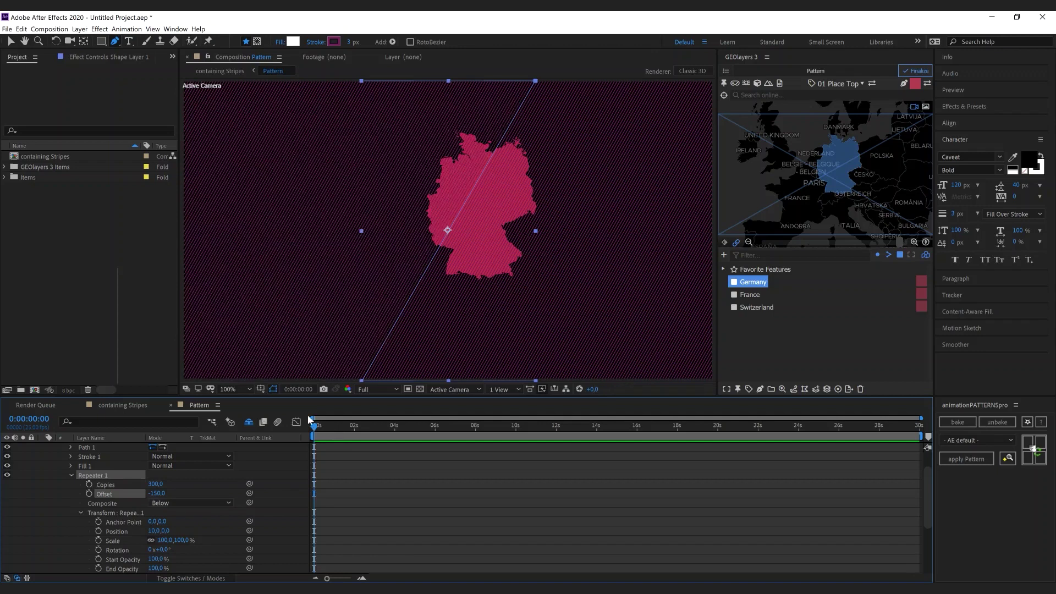
{"action": "left_click", "coordinate": [49, 504]}
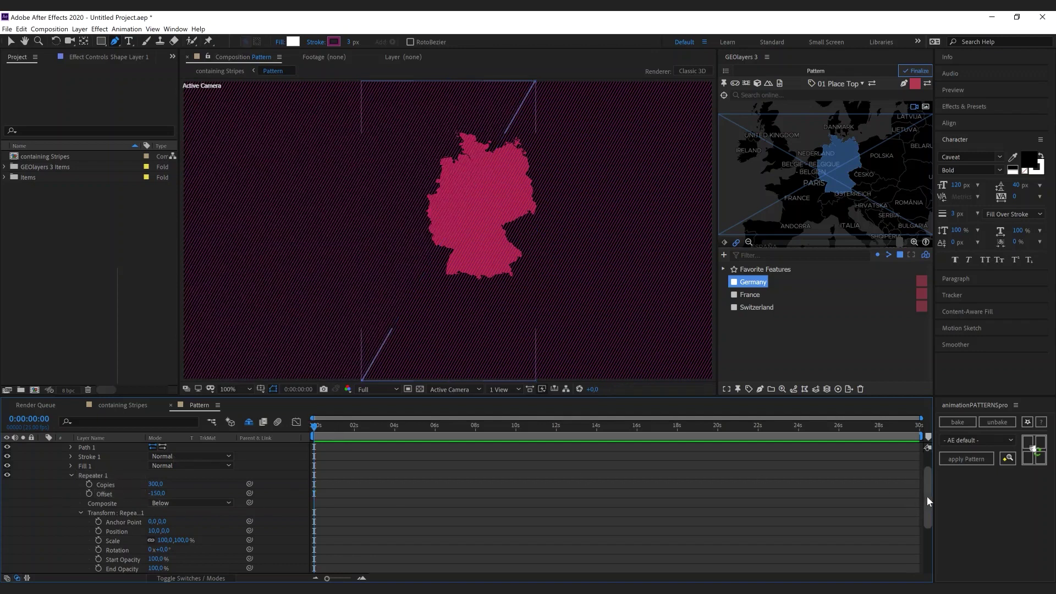
Set Shape Layer 1's blend mode to Stencil Alpha, then return to the Stripes comp
{"action": "scroll", "coordinate": [926, 496], "scroll_direction": "up", "scroll_amount": 3}
{"action": "left_click", "coordinate": [44, 447]}
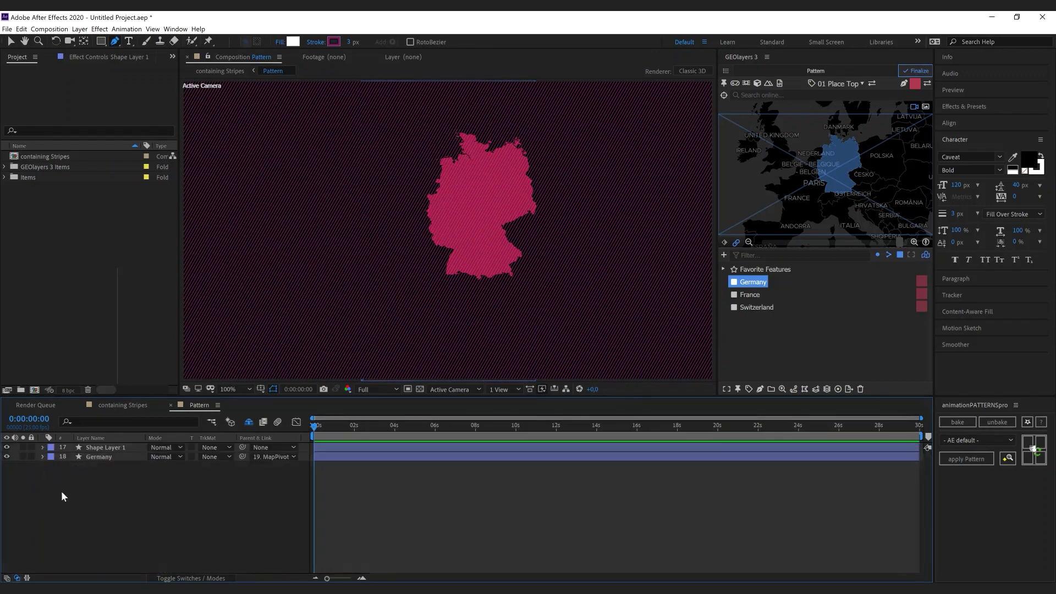
{"action": "left_click", "coordinate": [102, 446]}
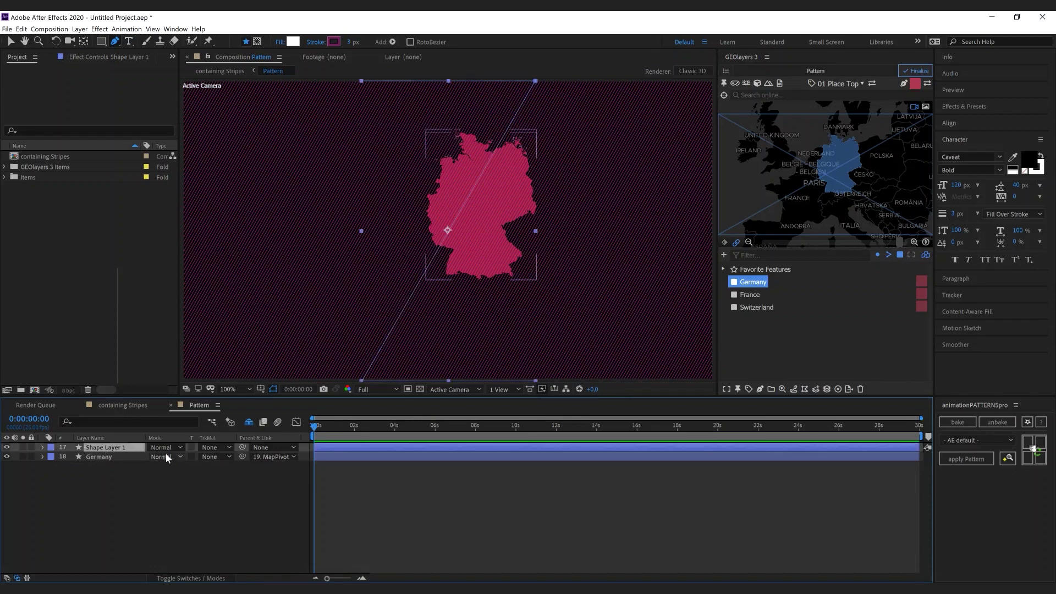
{"action": "left_click", "coordinate": [169, 447]}
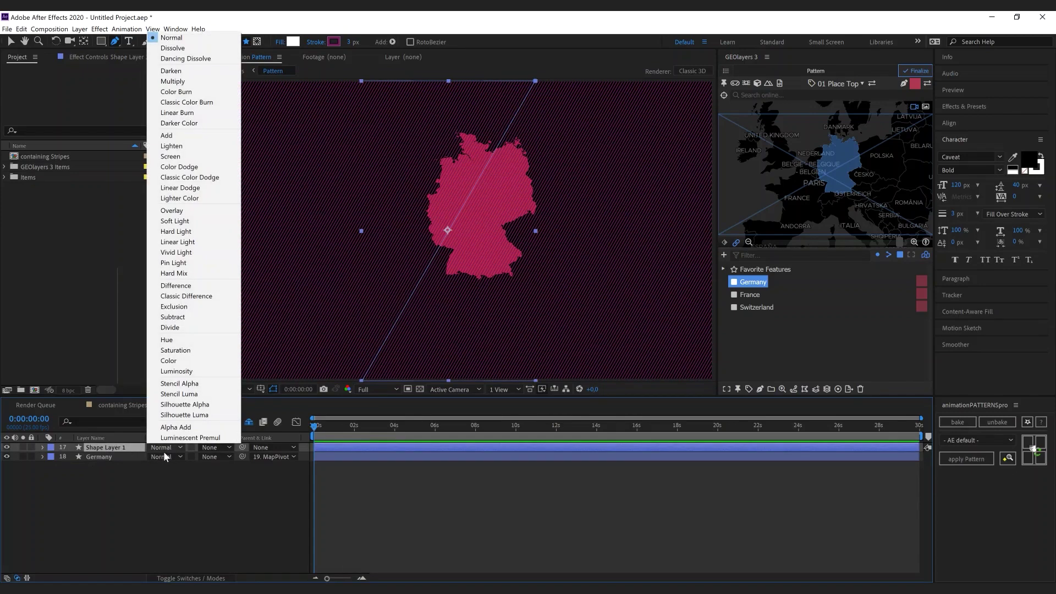
{"action": "left_click", "coordinate": [201, 384]}
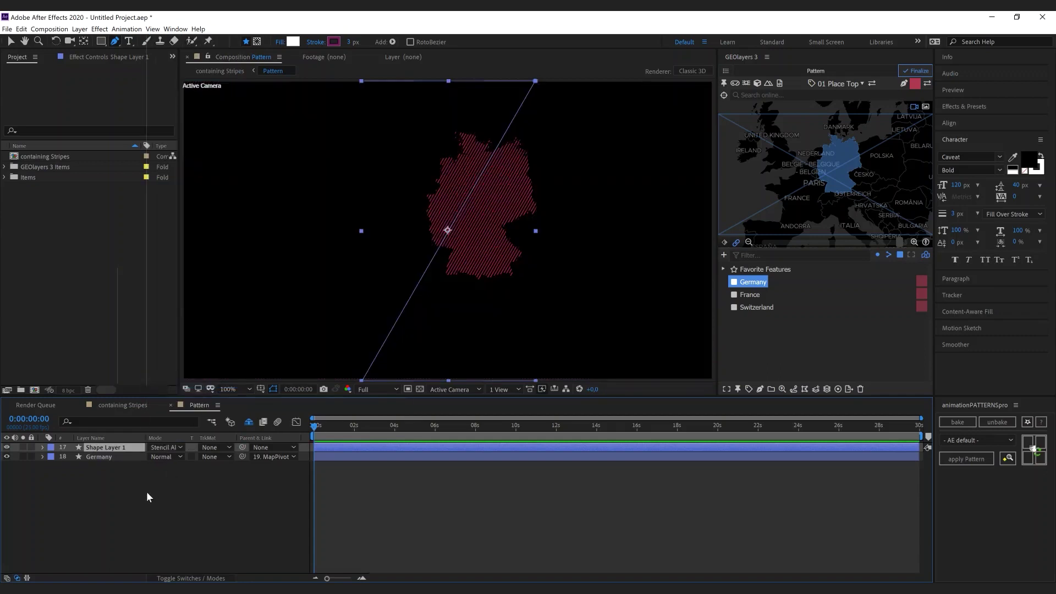
{"action": "left_click", "coordinate": [132, 509]}
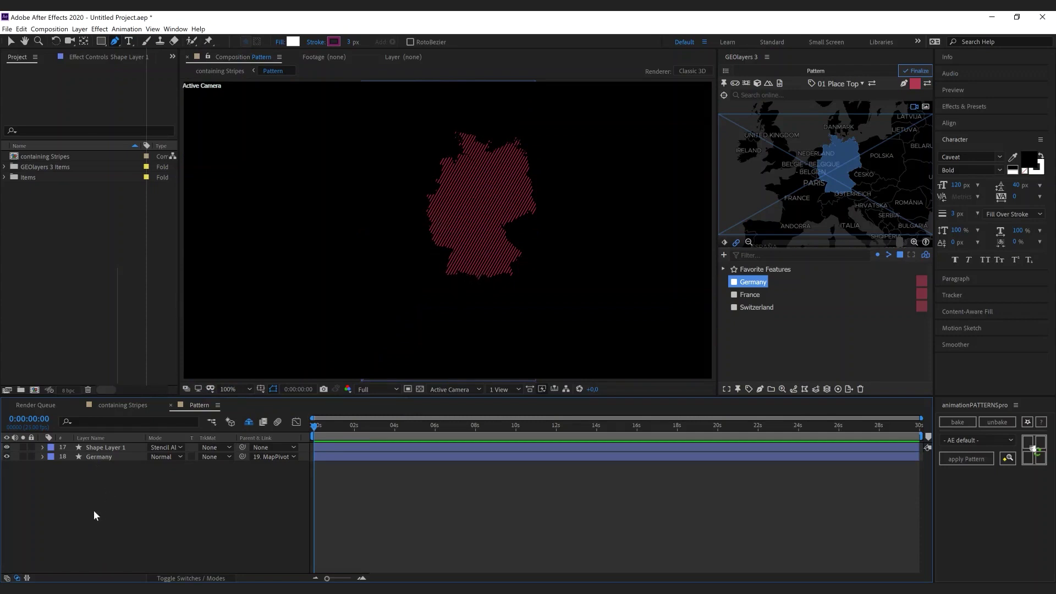
{"action": "left_click", "coordinate": [118, 407]}
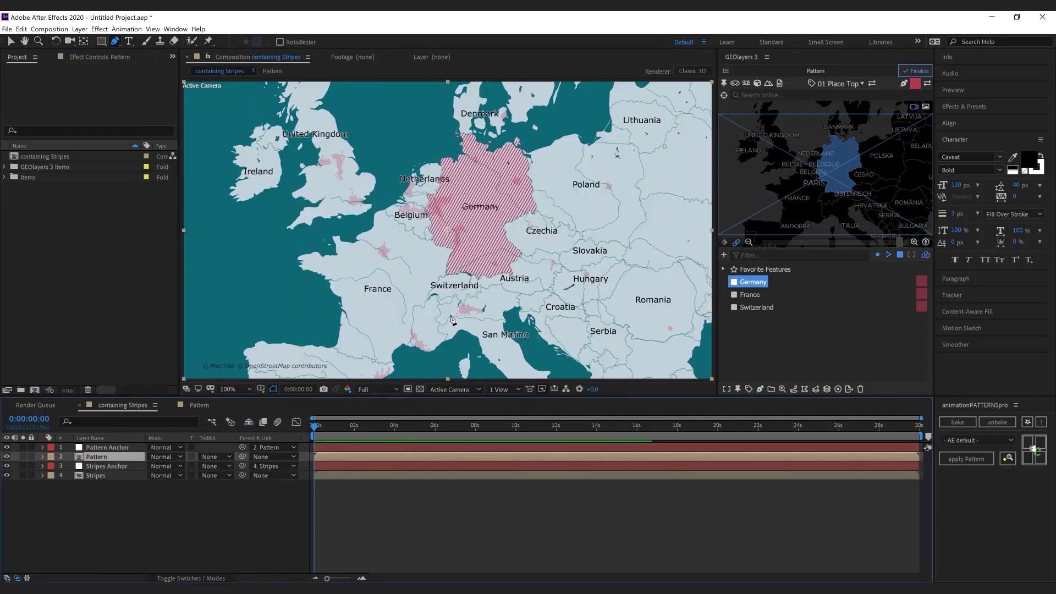
Draw France with a teal hatched style, preview the comp, and deselect the Pattern layer
{"action": "left_click", "coordinate": [750, 300]}
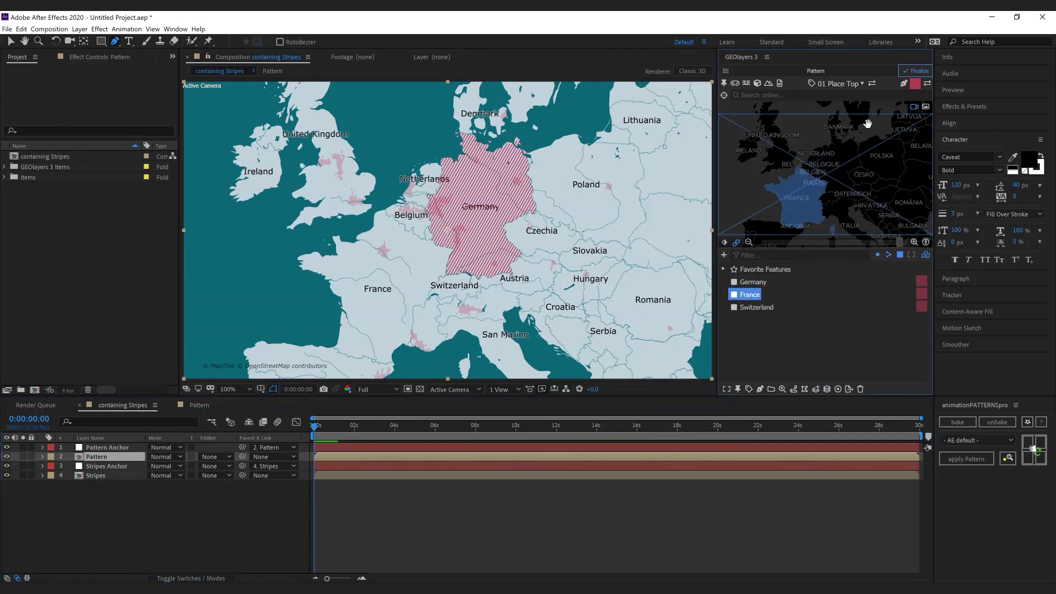
{"action": "left_click", "coordinate": [915, 83]}
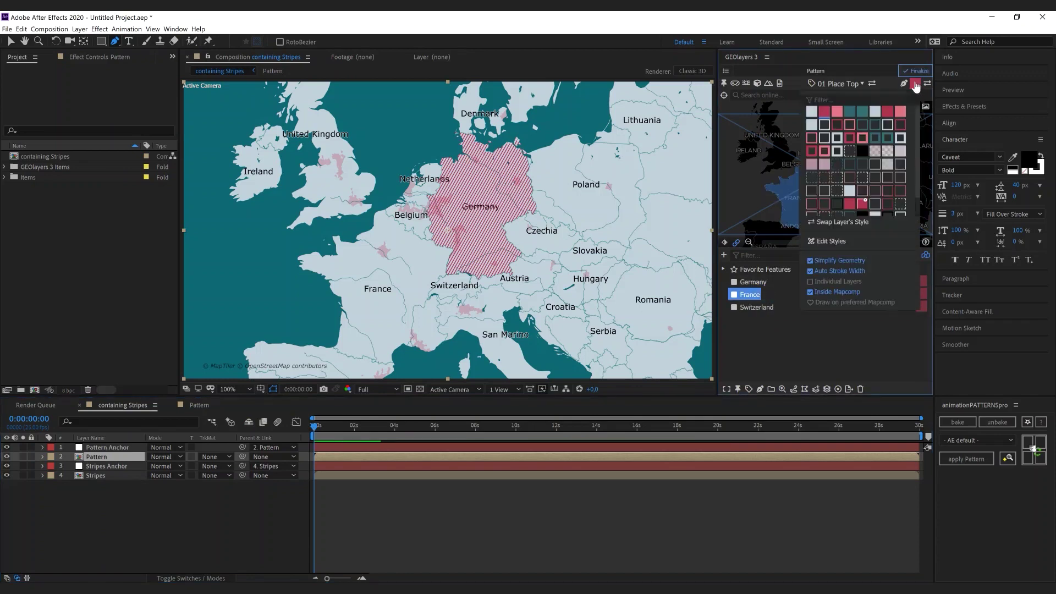
{"action": "left_click", "coordinate": [850, 112]}
{"action": "left_click", "coordinate": [758, 391]}
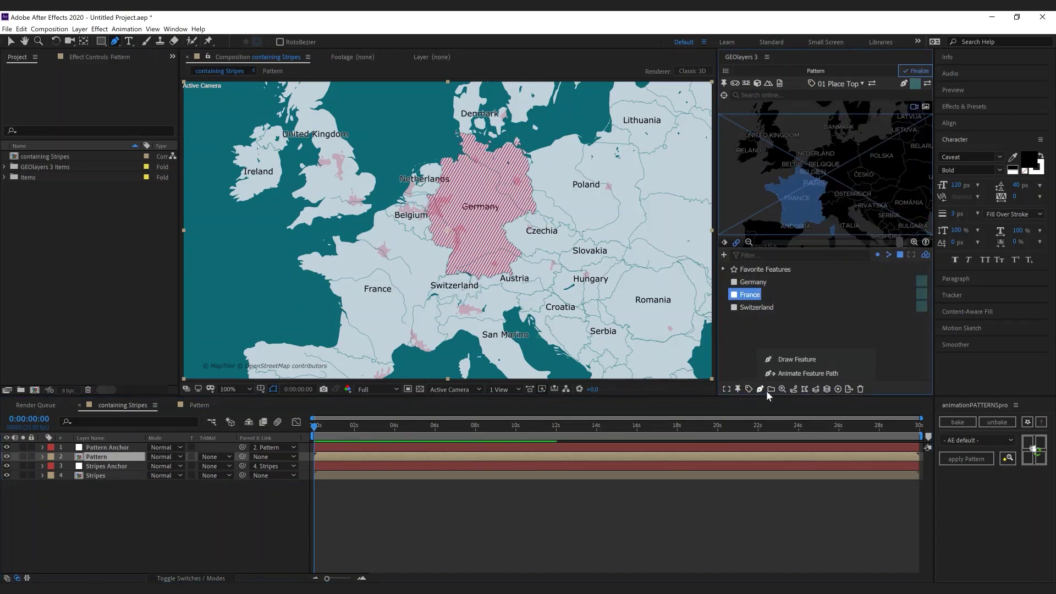
{"action": "left_click", "coordinate": [801, 367]}
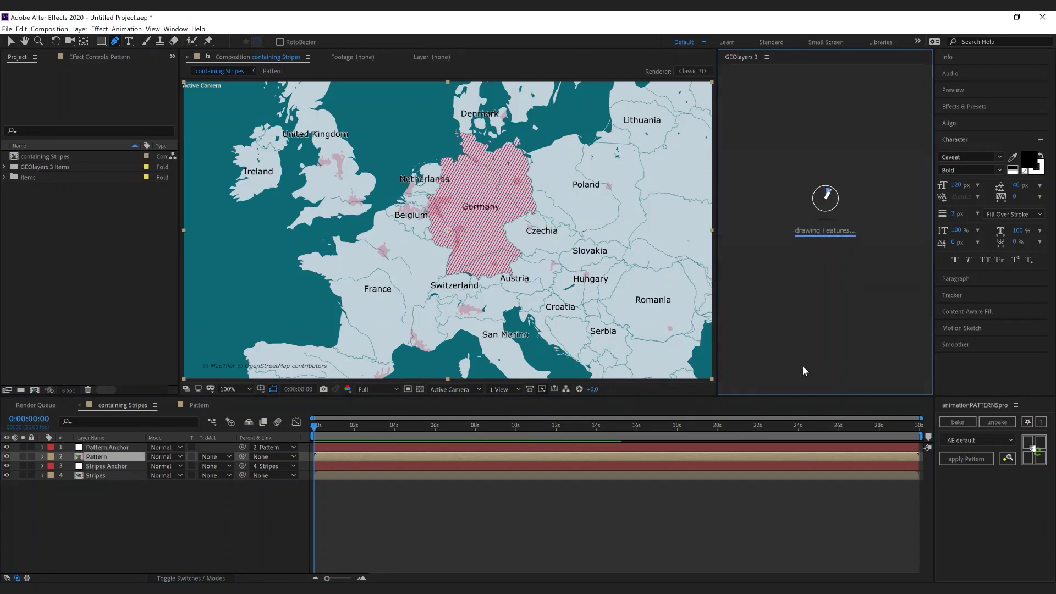
{"action": "key", "text": "space"}
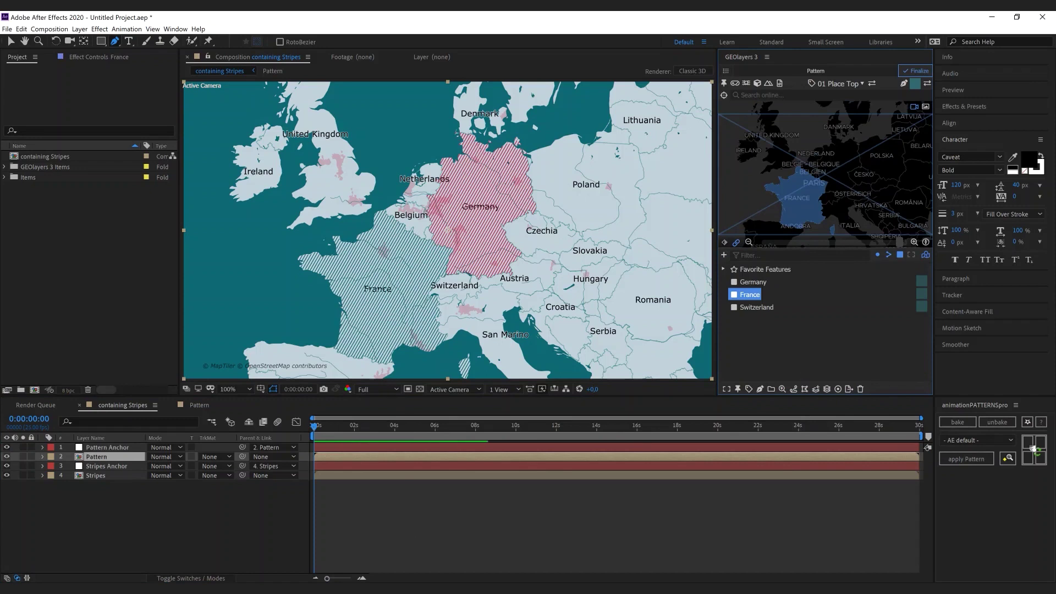
{"action": "key", "text": "F2"}
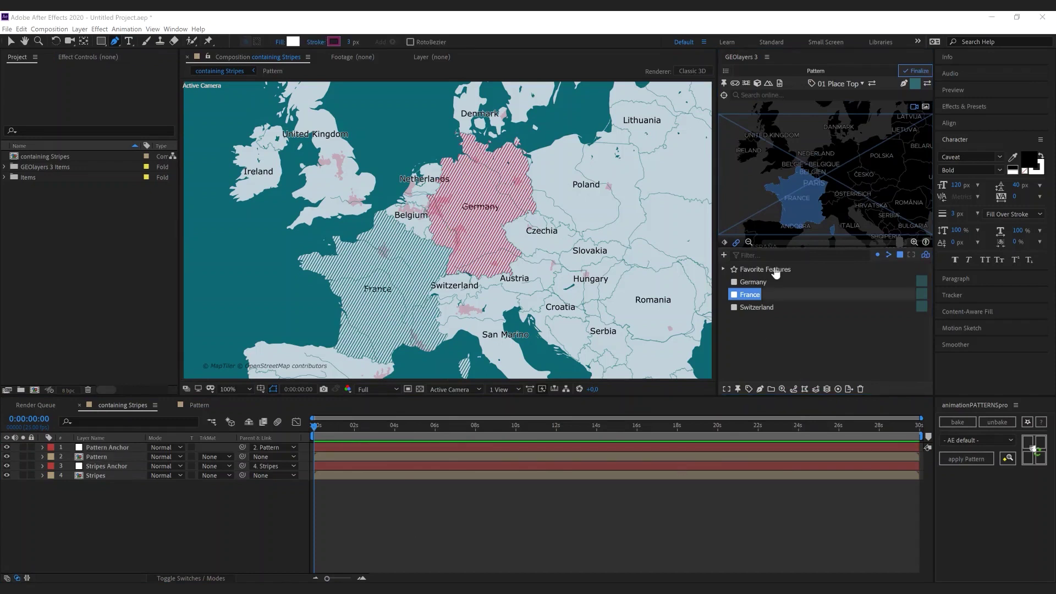
With Inside Mapcomp off, draw Switzerland as a separate solid pink-red shape layer
{"action": "left_click", "coordinate": [915, 85]}
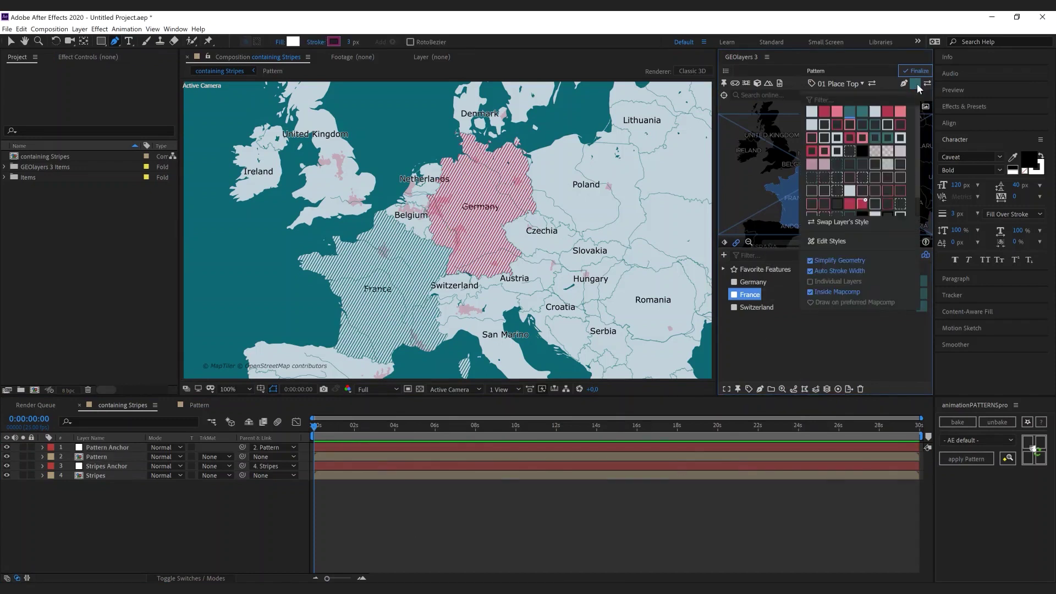
{"action": "left_click", "coordinate": [830, 294]}
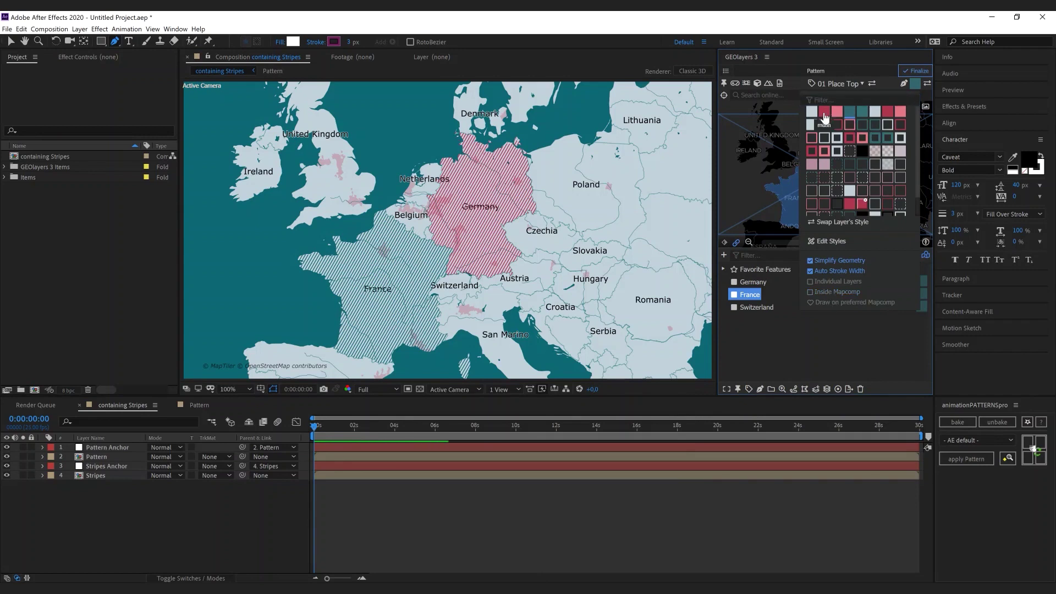
{"action": "left_click", "coordinate": [827, 112]}
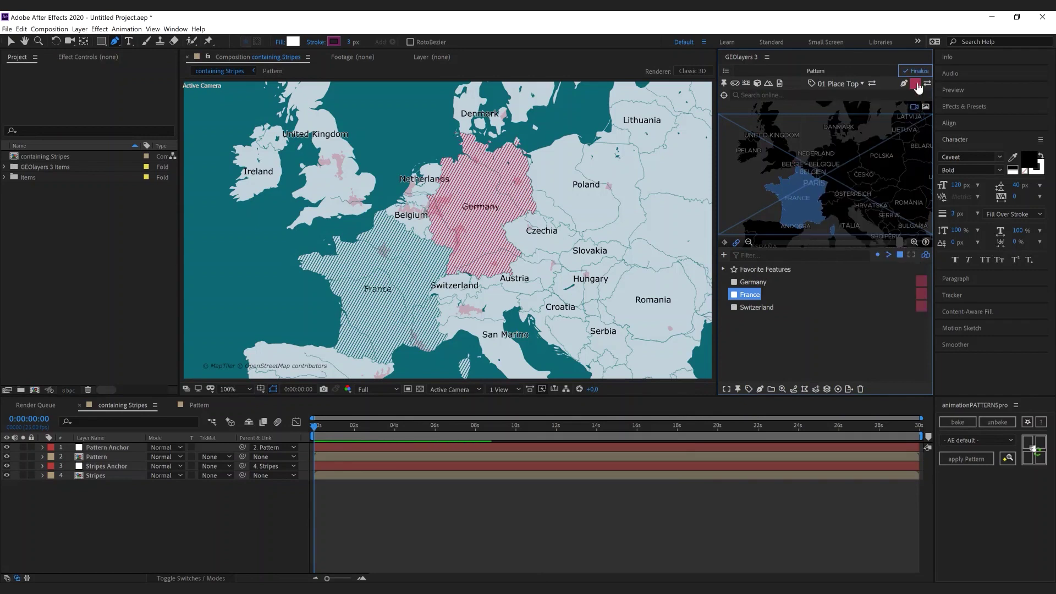
{"action": "left_click", "coordinate": [758, 309]}
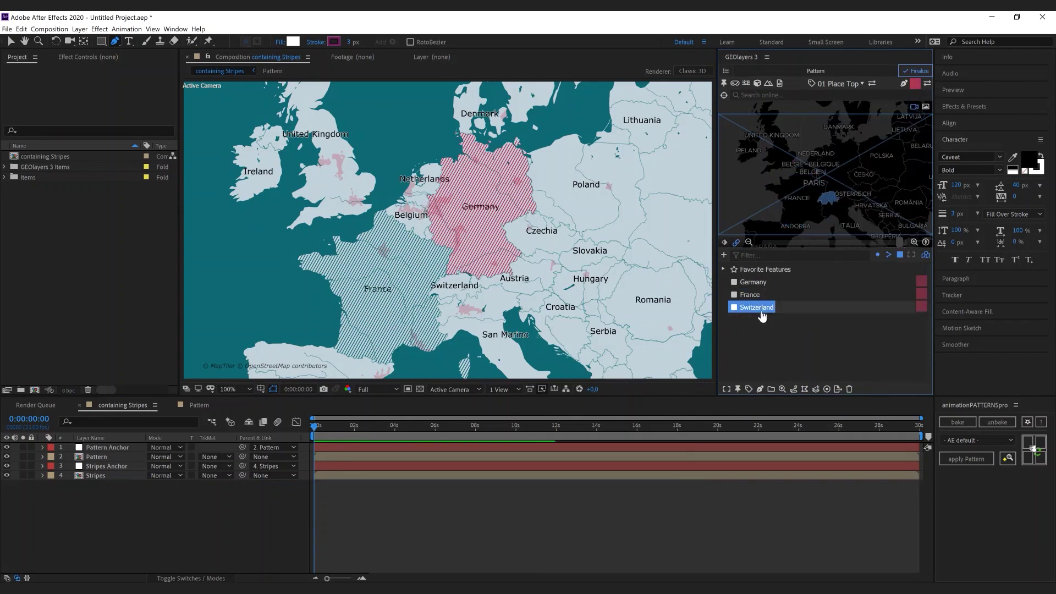
{"action": "left_click", "coordinate": [760, 389]}
{"action": "left_click", "coordinate": [797, 358]}
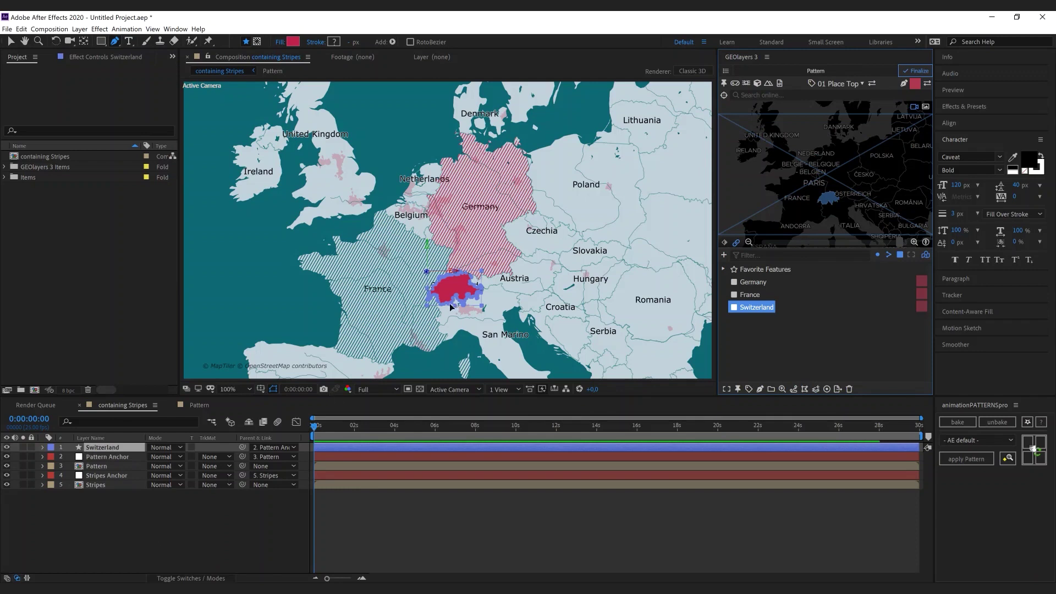
Duplicate the Stripes mapcomp using Split Imagery and Labels to create a Stripes Labels layer
{"action": "scroll", "coordinate": [458, 231], "scroll_direction": "up", "scroll_amount": 3}
{"action": "scroll", "coordinate": [635, 138], "scroll_direction": "up", "scroll_amount": 1}
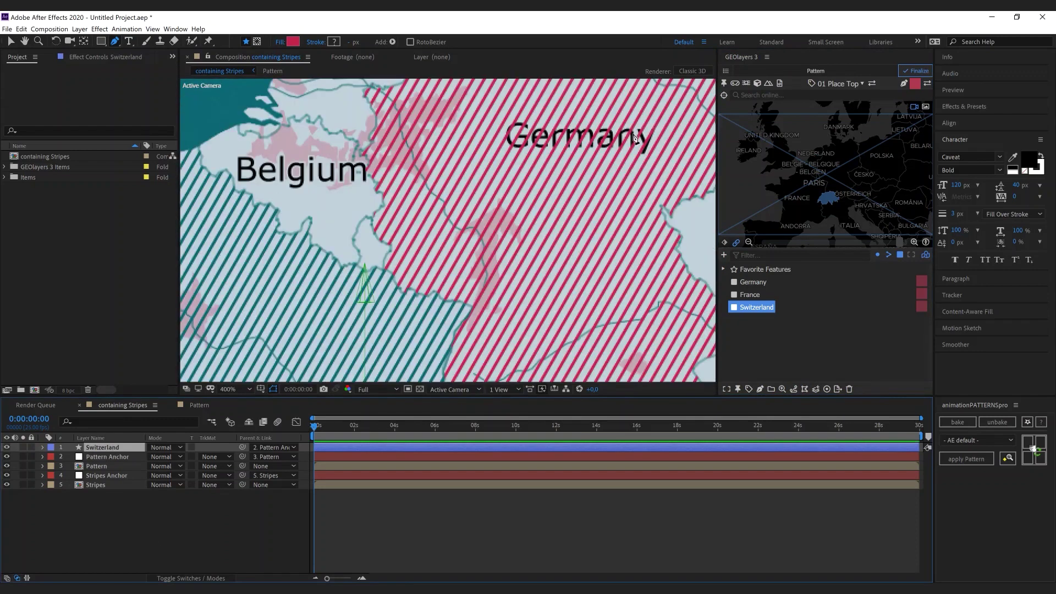
{"action": "scroll", "coordinate": [495, 208], "scroll_direction": "down", "scroll_amount": 4}
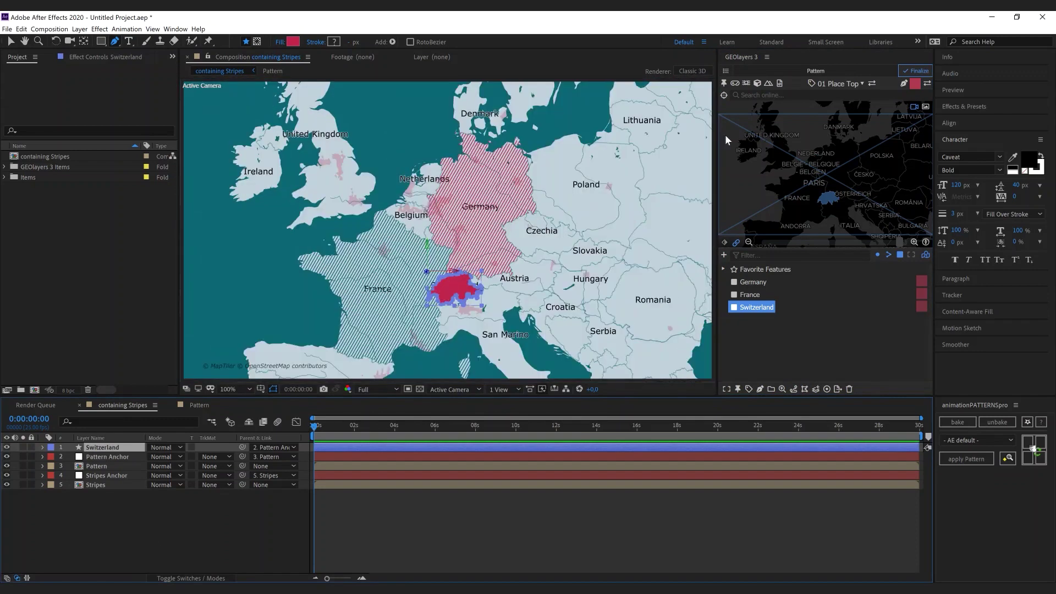
{"action": "left_click", "coordinate": [725, 71]}
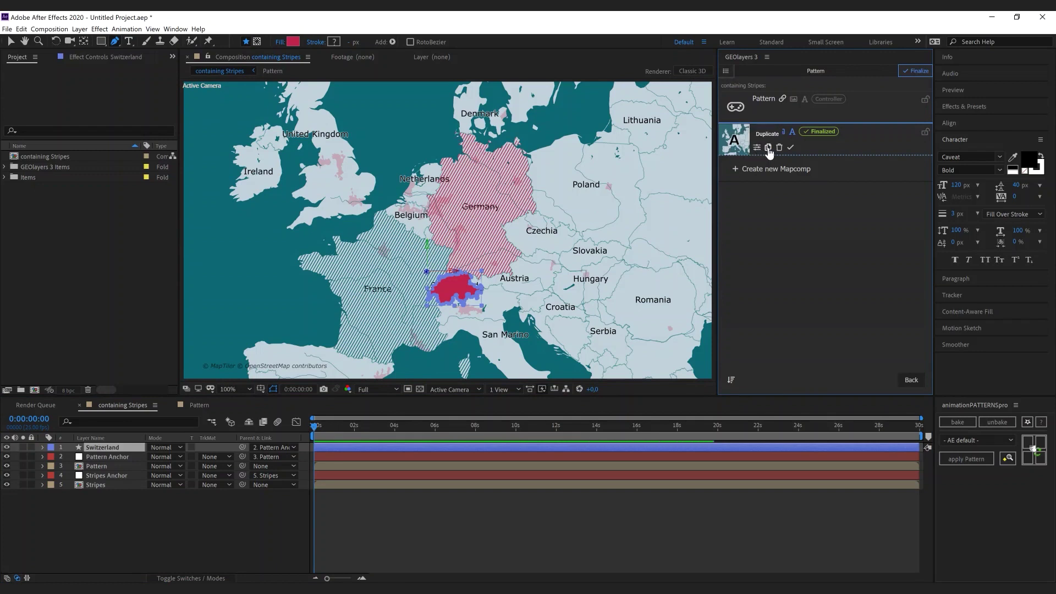
{"action": "left_click", "coordinate": [769, 149]}
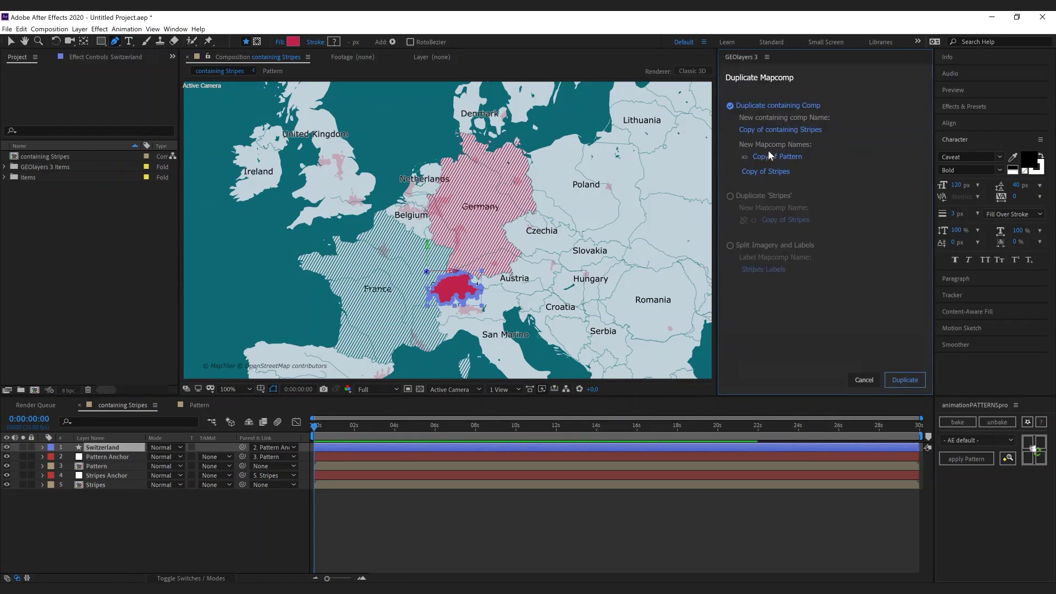
{"action": "left_click", "coordinate": [761, 249]}
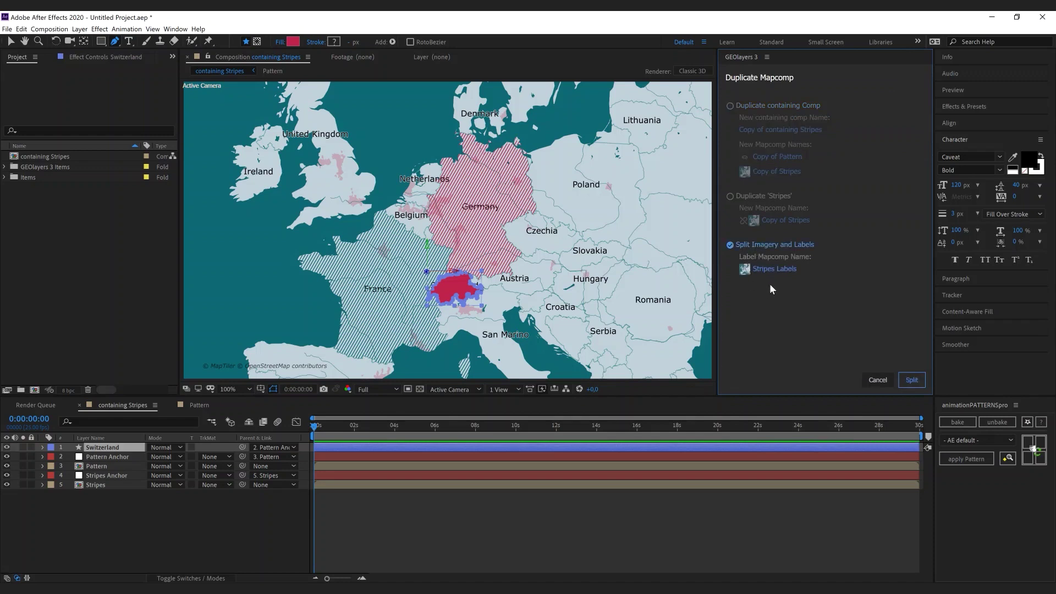
{"action": "left_click", "coordinate": [912, 381]}
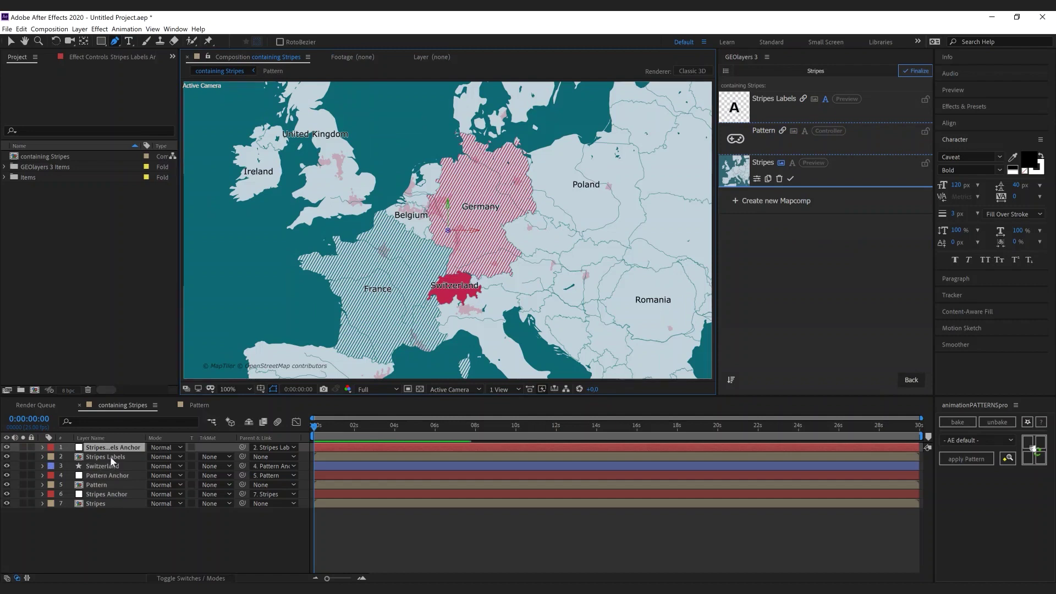
{"action": "left_click", "coordinate": [110, 457]}
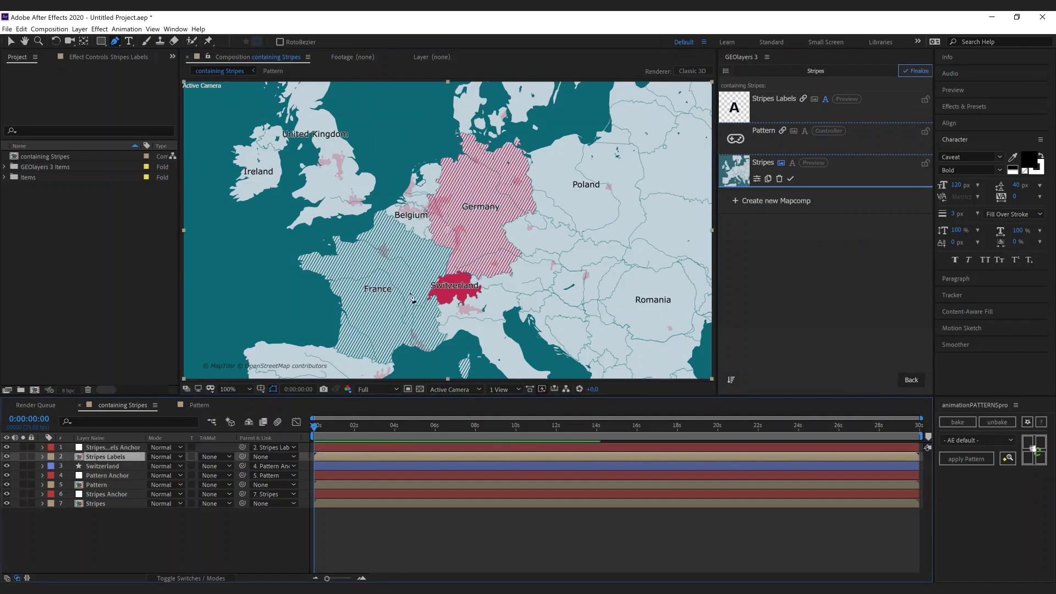
{"action": "left_click", "coordinate": [101, 486]}
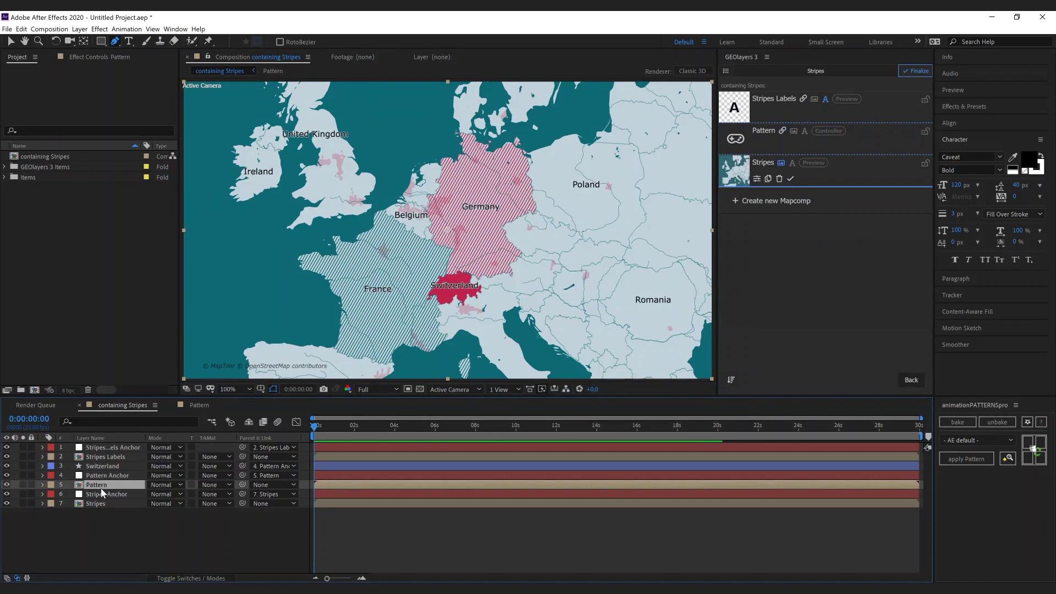
{"action": "left_click", "coordinate": [95, 505]}
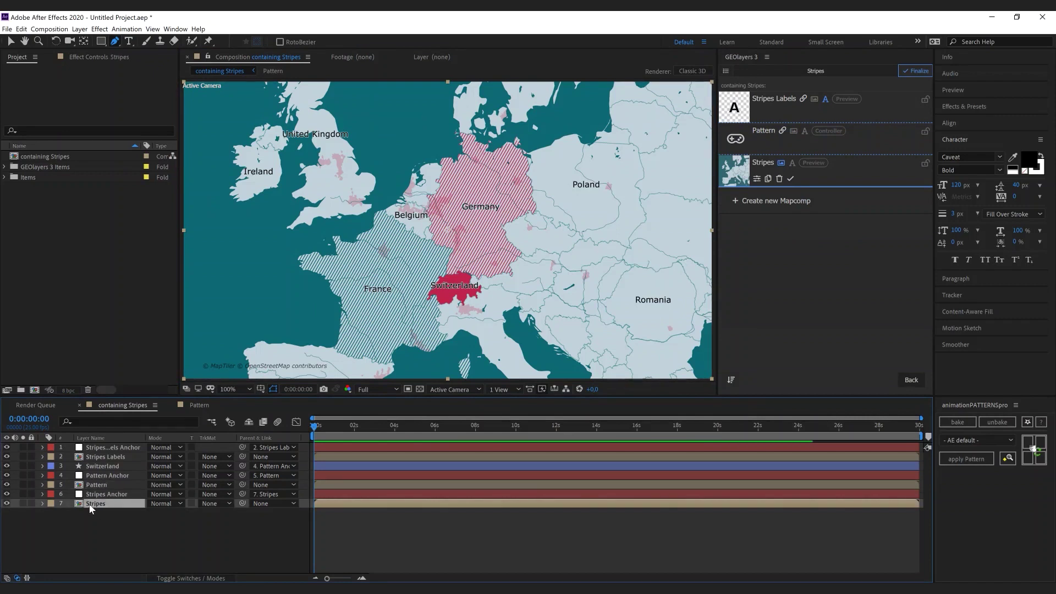